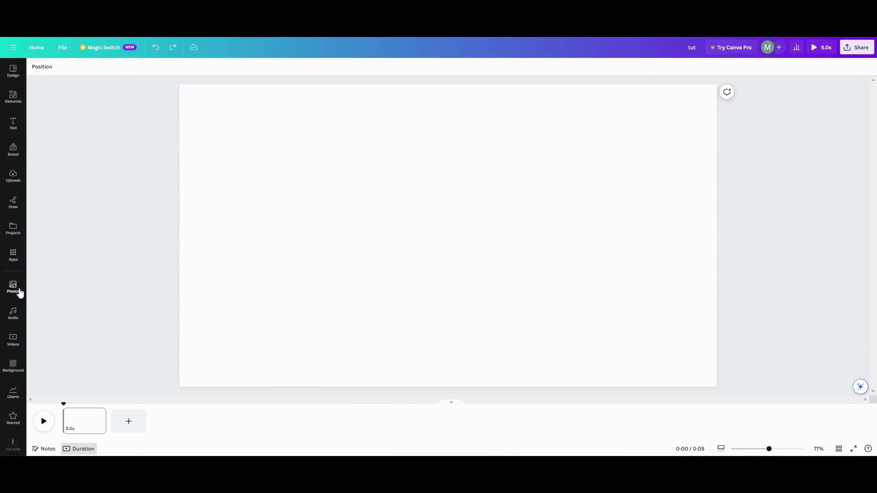
Browse polaroid camera photos, then add the hand-held pink Polaroid photo from Recently used elements
left_click(14, 288)
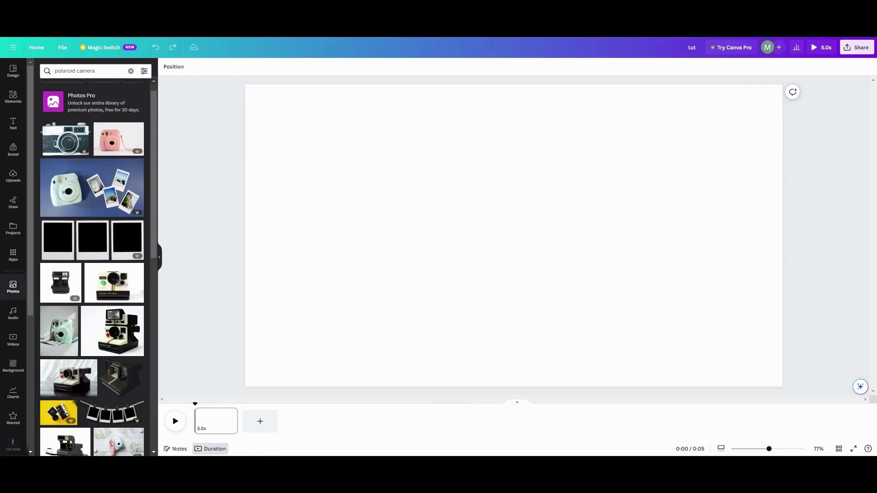
scroll(109, 275, "down", 1)
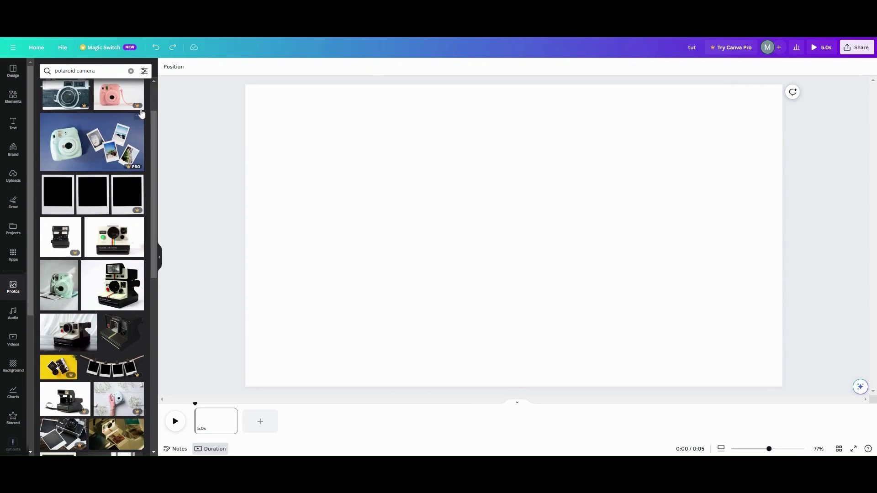
scroll(100, 152, "up", 1)
scroll(101, 152, "up", 1)
left_click(13, 96)
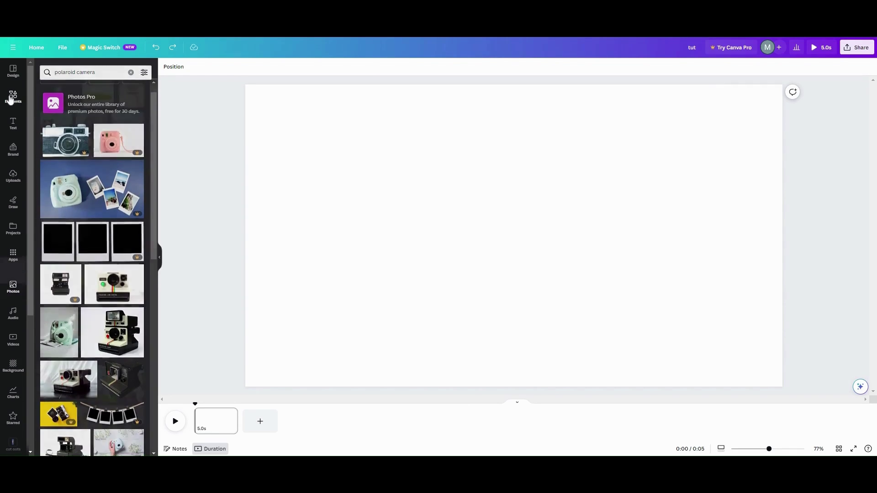
left_click(132, 96)
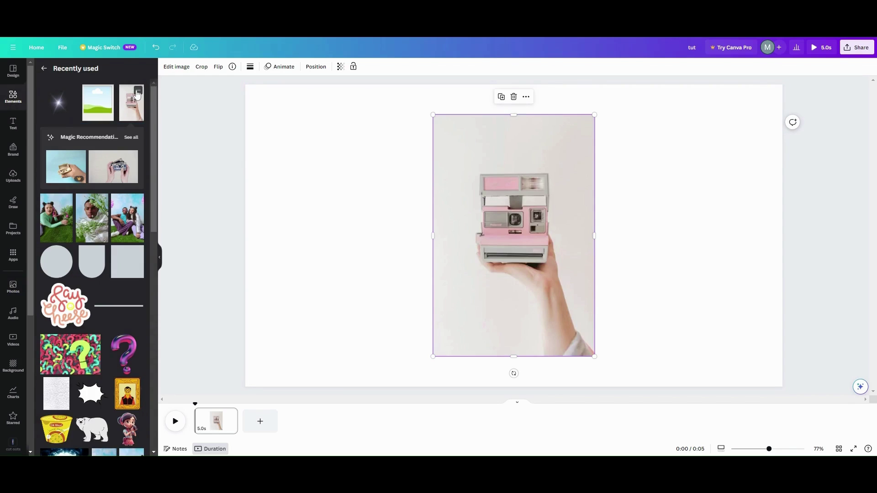
left_click(138, 90)
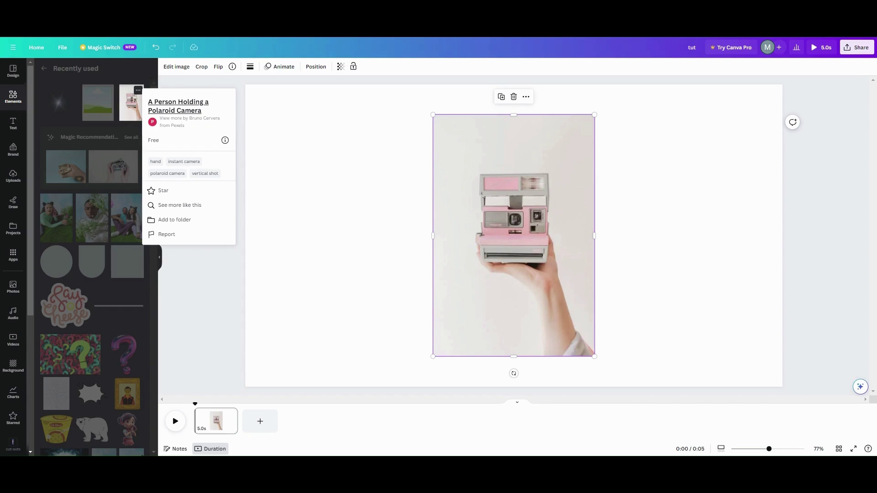
left_click(368, 155)
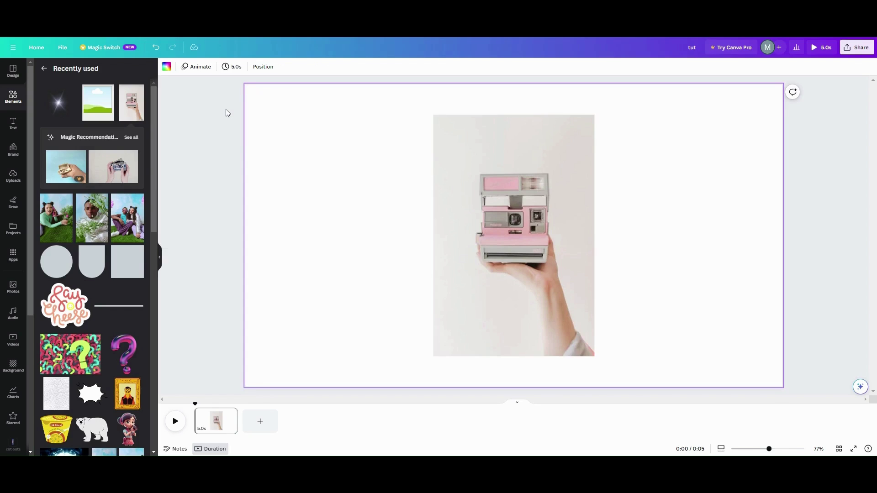
left_click(474, 132)
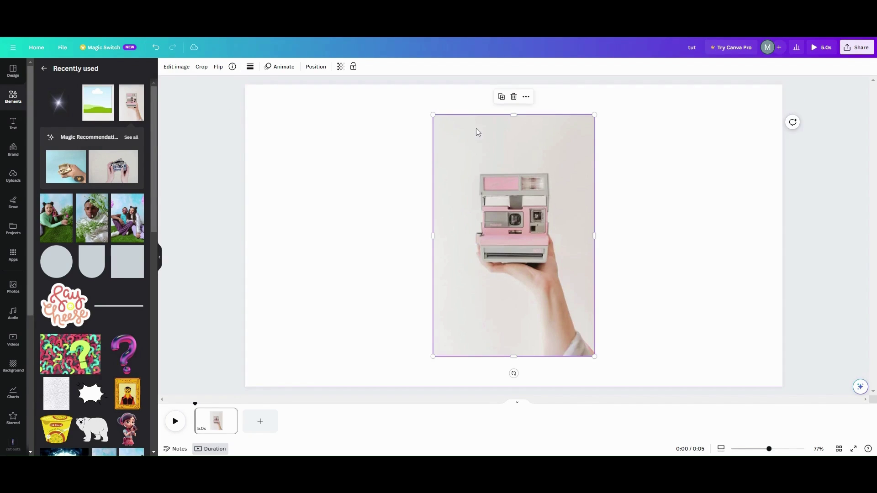
Delete the hand photo and add the uploaded cut-out pink Polaroid camera instead
left_click(514, 98)
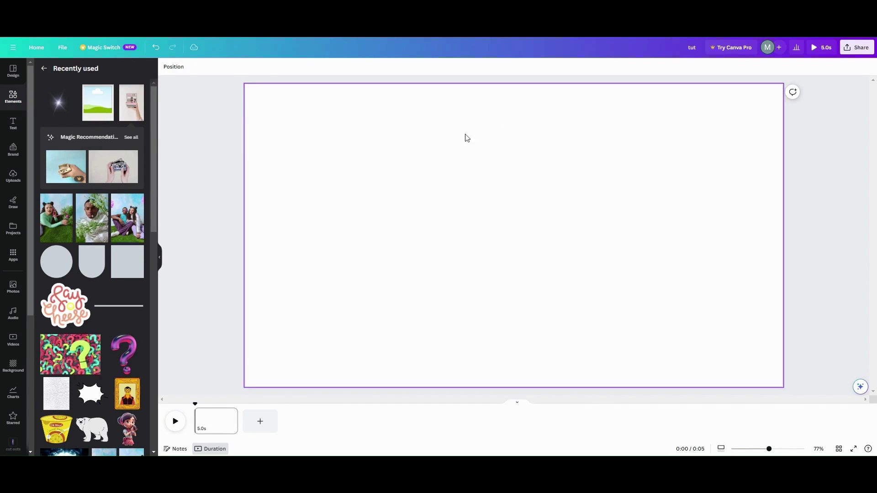
left_click(15, 187)
left_click(64, 168)
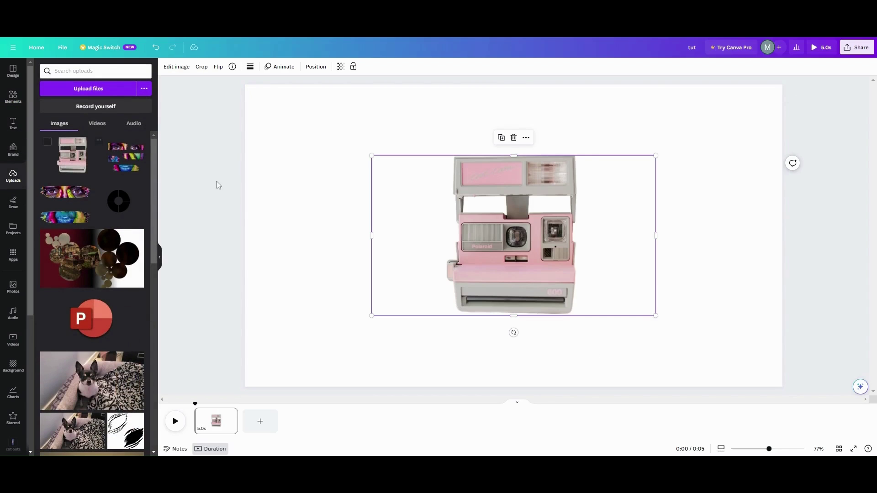
Tilt the camera about 15°, crop its box, and tuck it into the top-left corner
left_click_drag(493, 202, 407, 169)
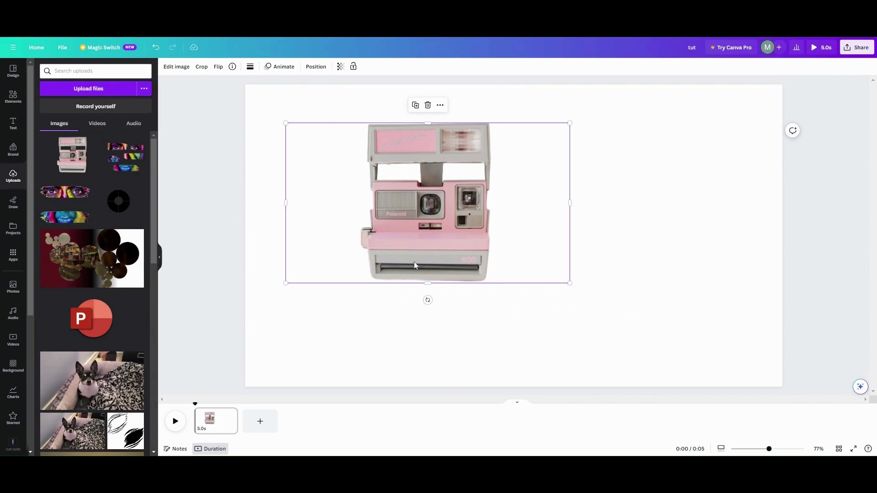
left_click_drag(427, 300, 450, 297)
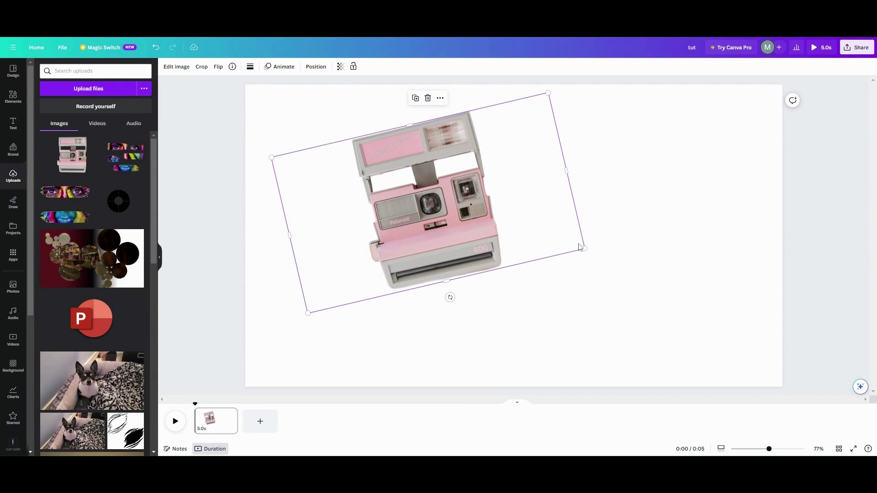
left_click_drag(567, 170, 510, 183)
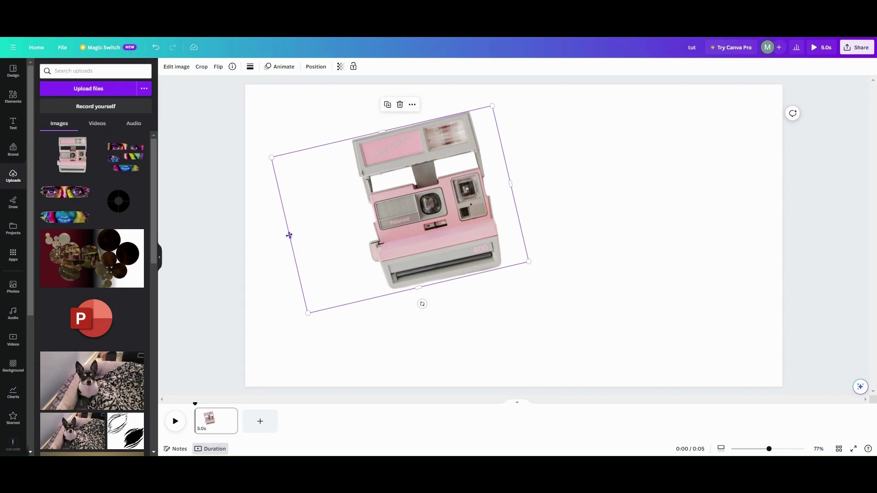
left_click_drag(289, 235, 347, 214)
left_click_drag(425, 231, 324, 199)
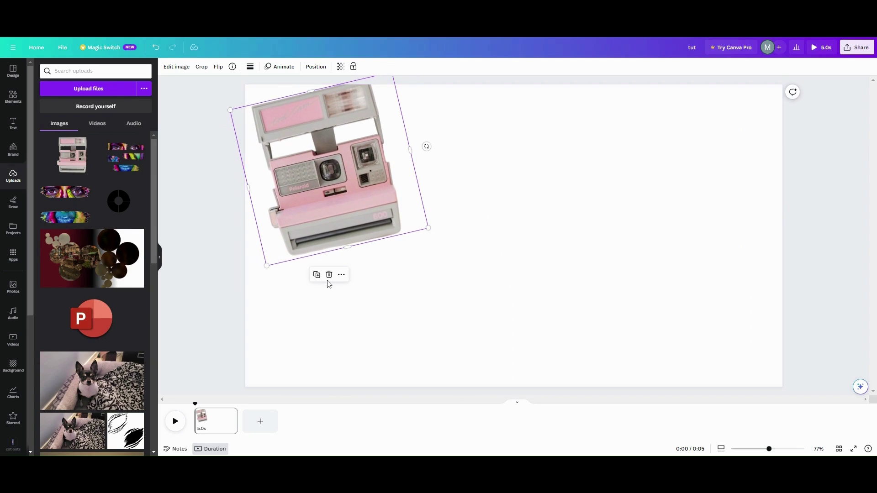
left_click_drag(340, 244, 347, 207)
left_click_drag(351, 245, 349, 226)
Add the Polaroid Photo Frame from Recently used elements and open its photo-area colour choices
left_click(377, 279)
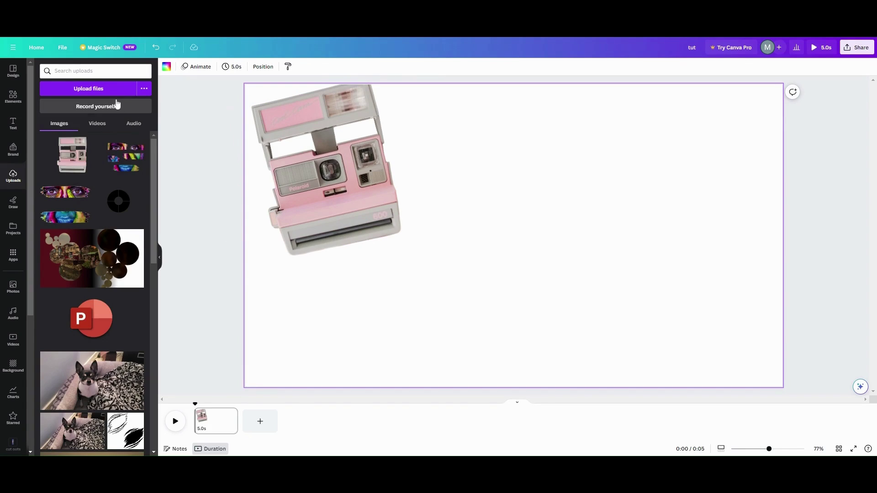
left_click(16, 102)
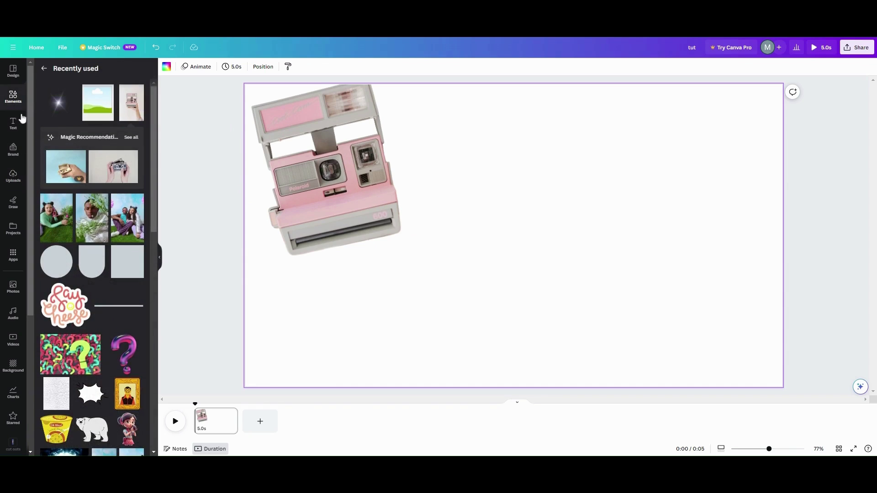
scroll(96, 250, "down", 5)
scroll(96, 251, "down", 2)
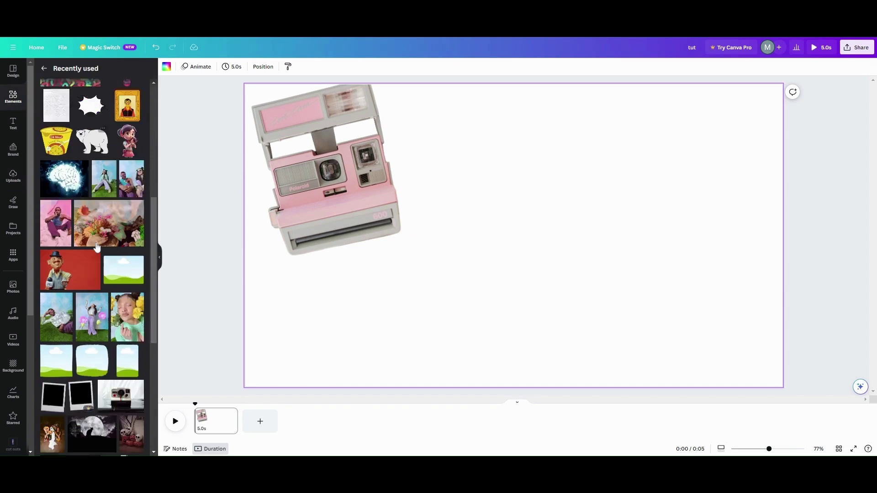
scroll(97, 249, "up", 6)
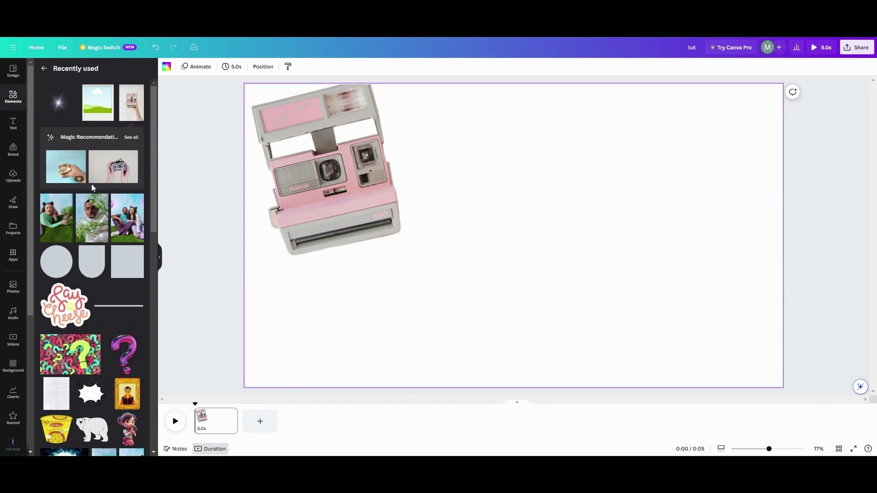
left_click(111, 91)
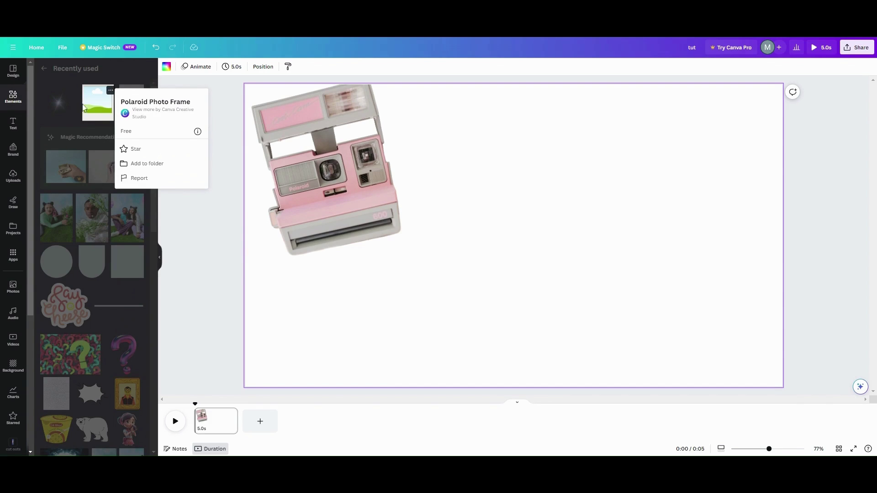
left_click(95, 113)
left_click(95, 113)
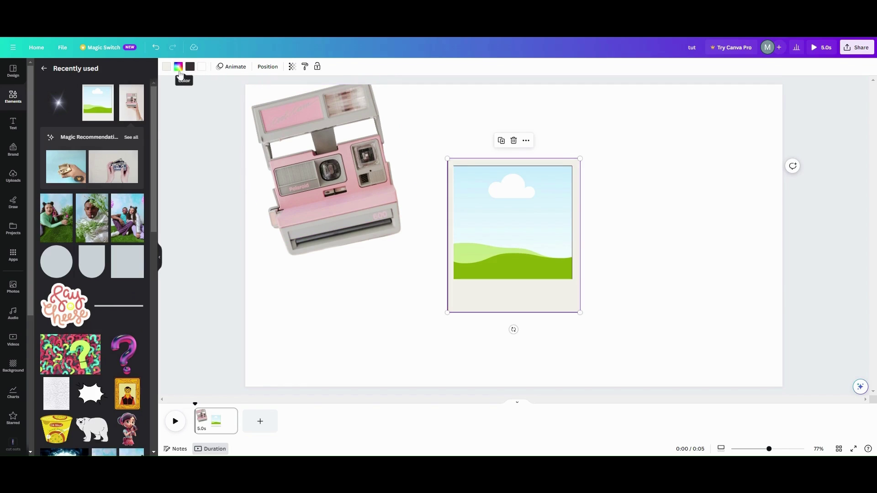
left_click(178, 67)
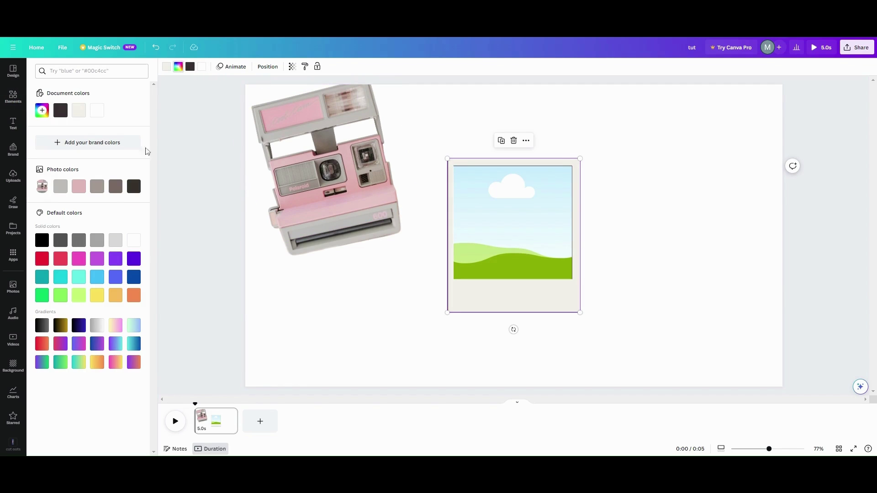
Fill the frame's photo area with black, shrink it, and move it below the camera
left_click(44, 241)
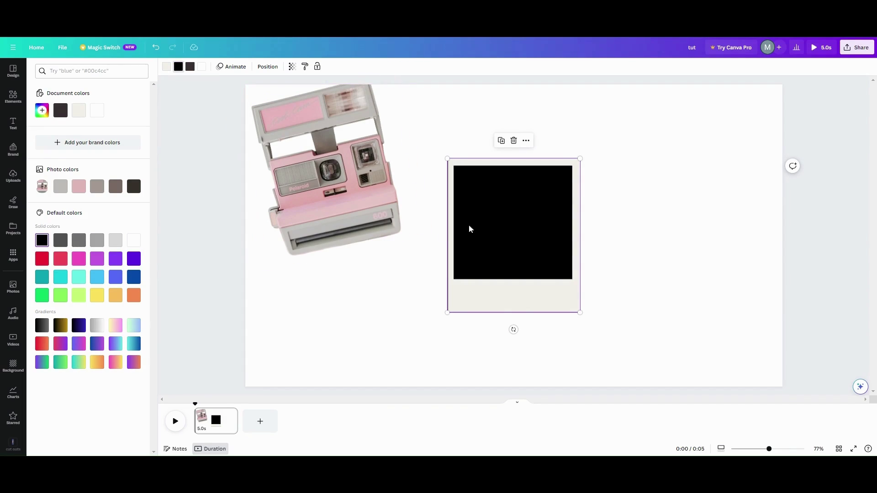
left_click_drag(485, 210, 474, 256)
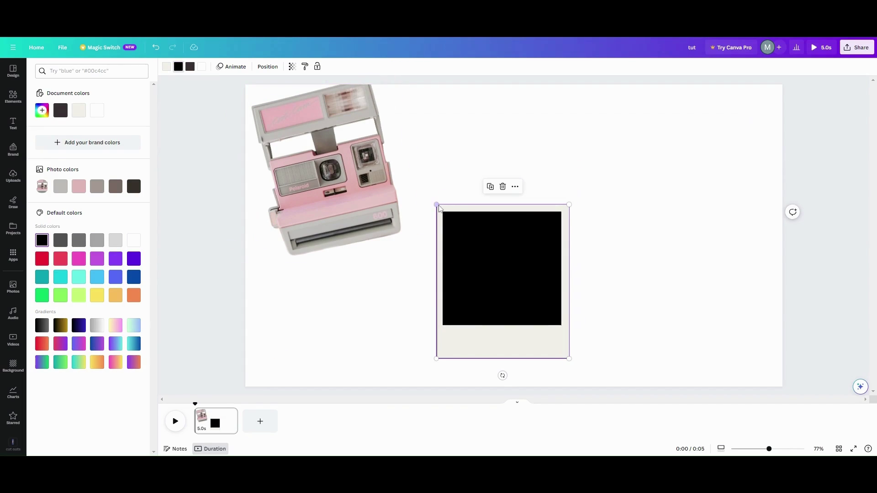
left_click_drag(437, 205, 471, 245)
left_click_drag(511, 281, 382, 295)
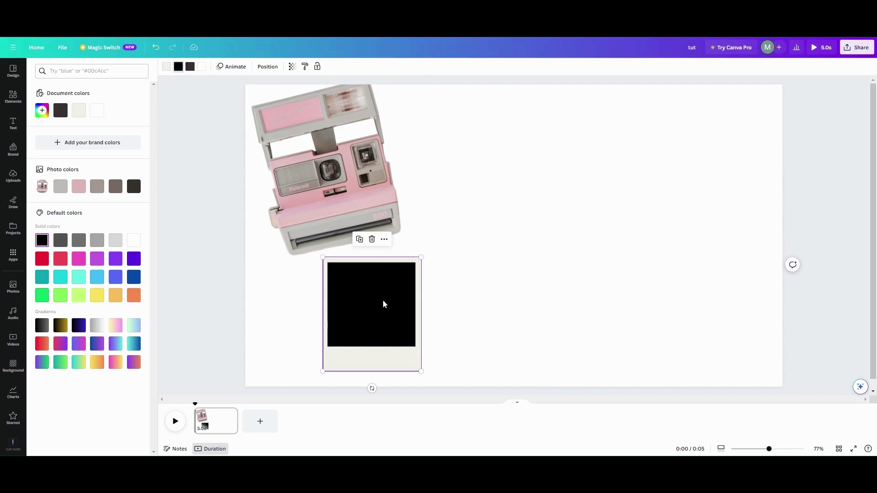
Tilt the frame to about -11° and fine-tune it just under the camera's slot
left_click_drag(371, 388, 382, 390)
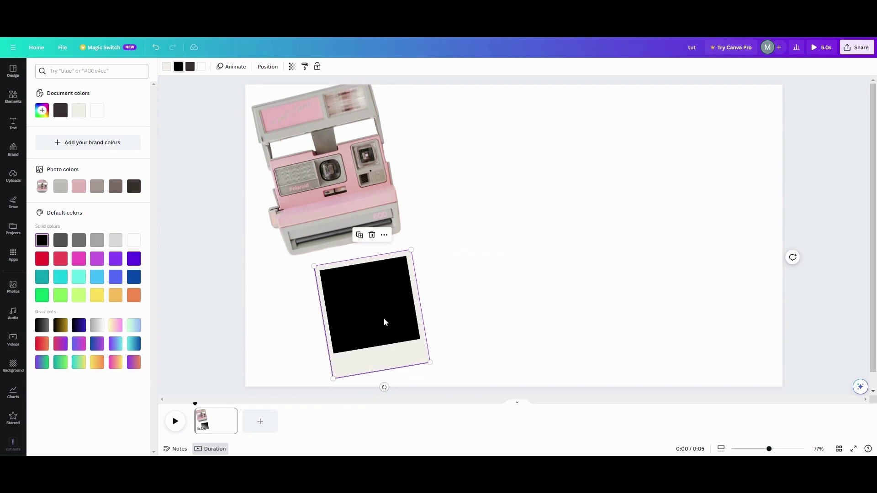
left_click_drag(384, 319, 366, 291)
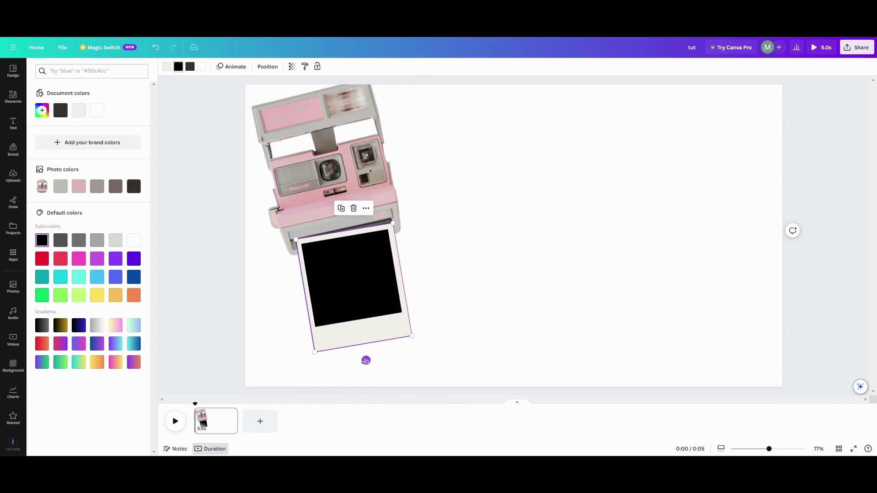
left_click_drag(365, 359, 368, 360)
left_click_drag(352, 317, 353, 317)
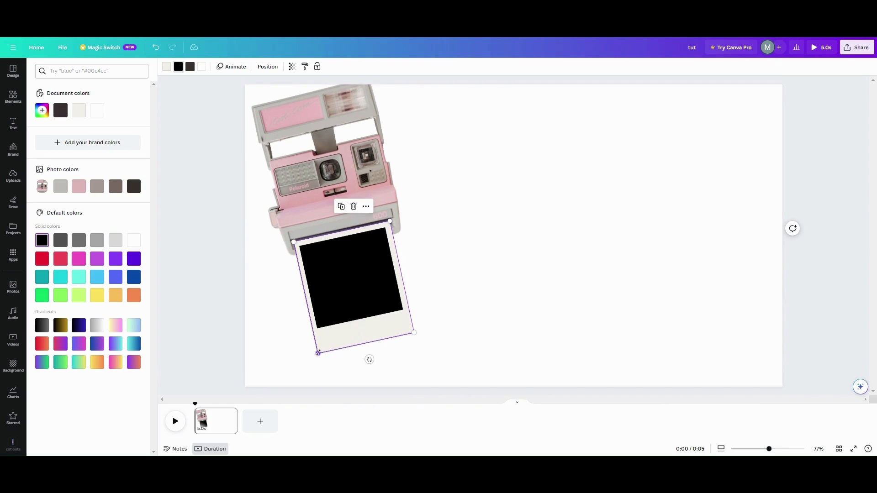
left_click_drag(318, 352, 319, 350)
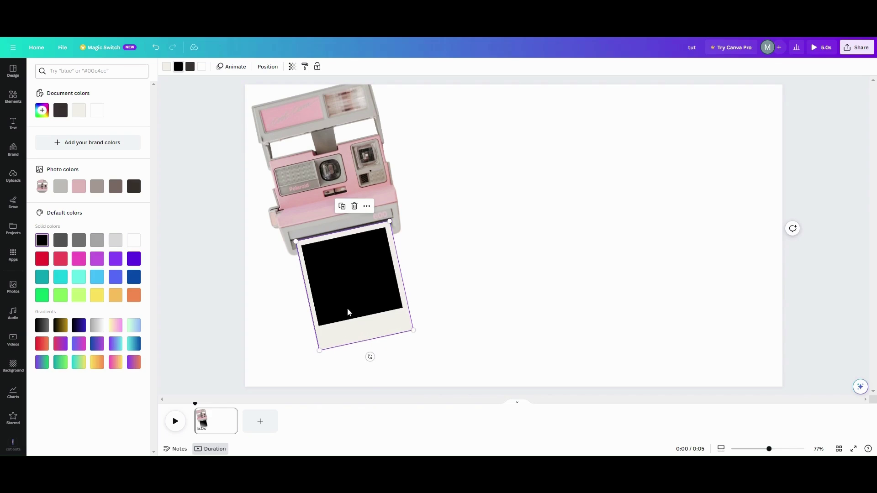
left_click_drag(347, 312, 360, 329)
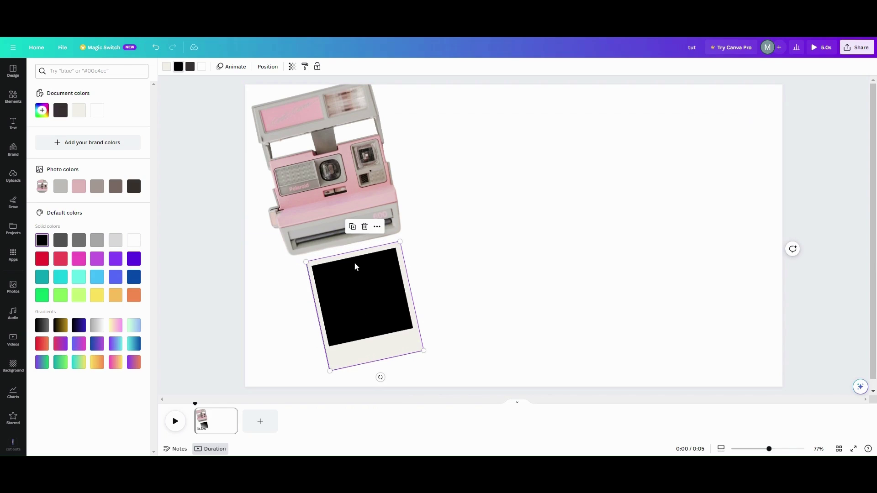
mouse_move(361, 294)
left_mouse_down()
mouse_move(359, 311)
mouse_move(355, 292)
left_mouse_up()
Make two stacked copies of the black Polaroid frame and select the frames together
left_click(355, 229)
left_click(357, 227)
left_click_drag(286, 296, 329, 210)
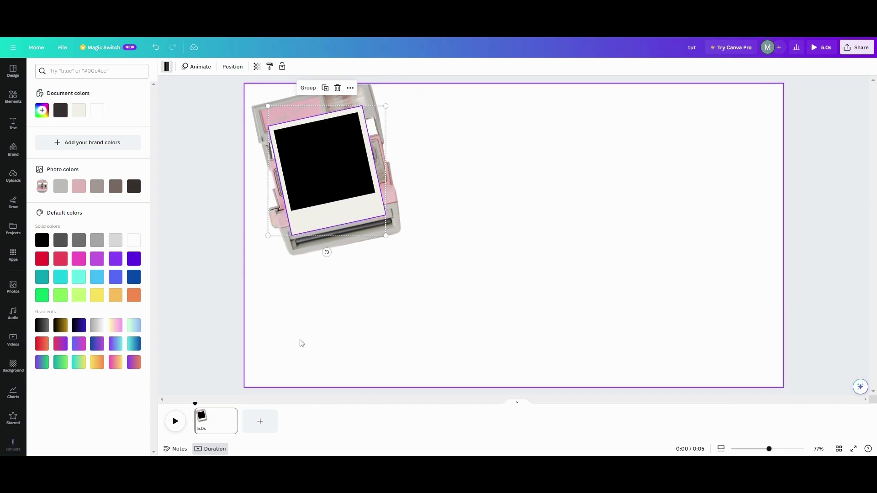
Drag the camera layer to the top of the Layers list so it covers the frames
left_click(296, 349)
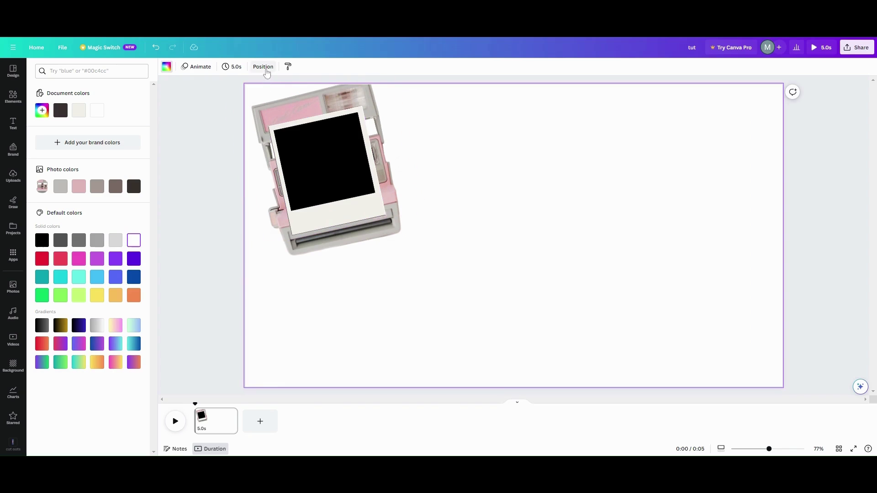
left_click(263, 67)
left_click_drag(106, 207, 106, 105)
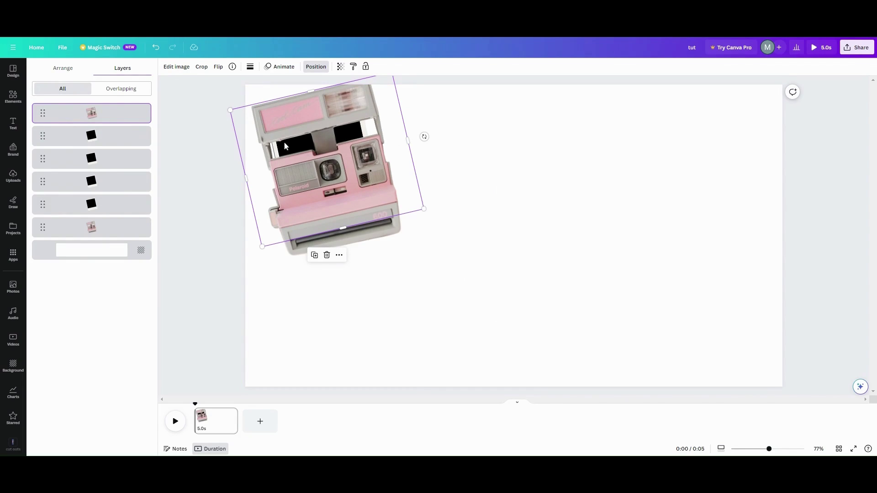
left_click(430, 301)
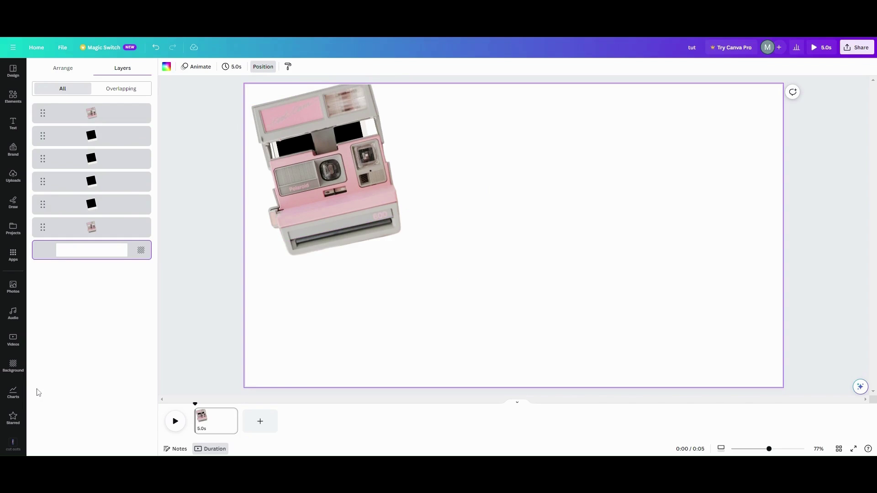
Set the starred grey concrete texture as the page background
left_click(13, 418)
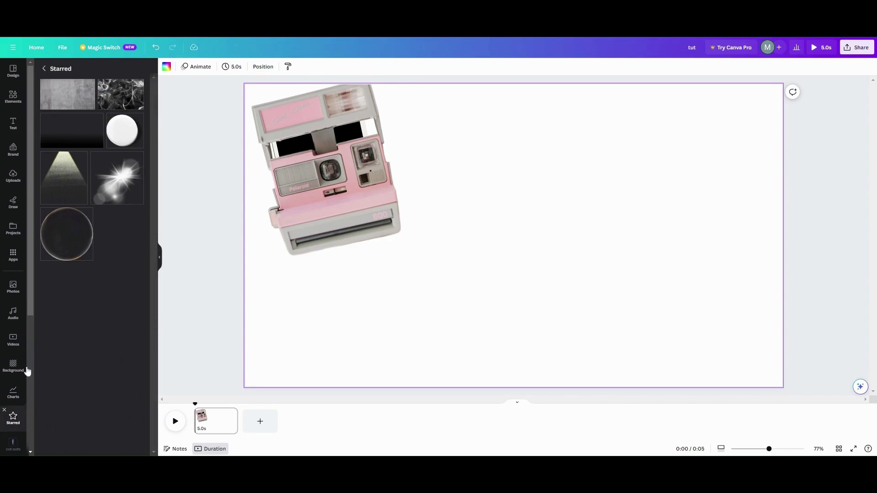
left_click(80, 96)
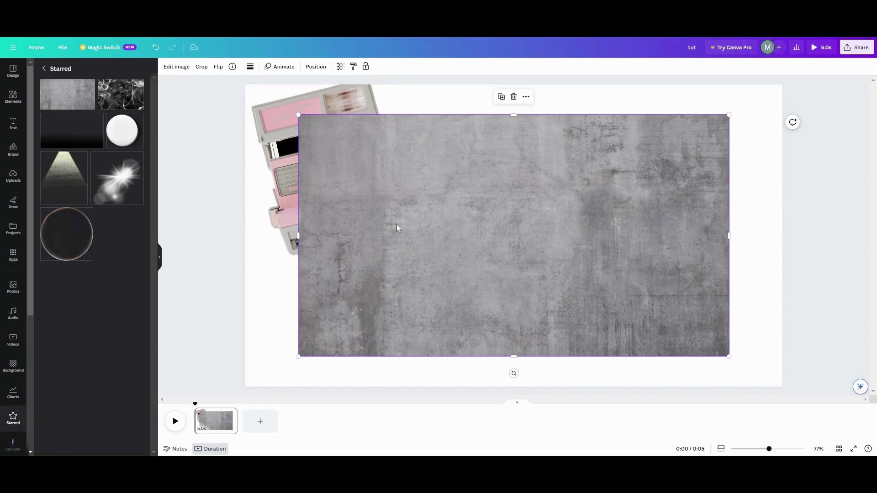
left_click(526, 97)
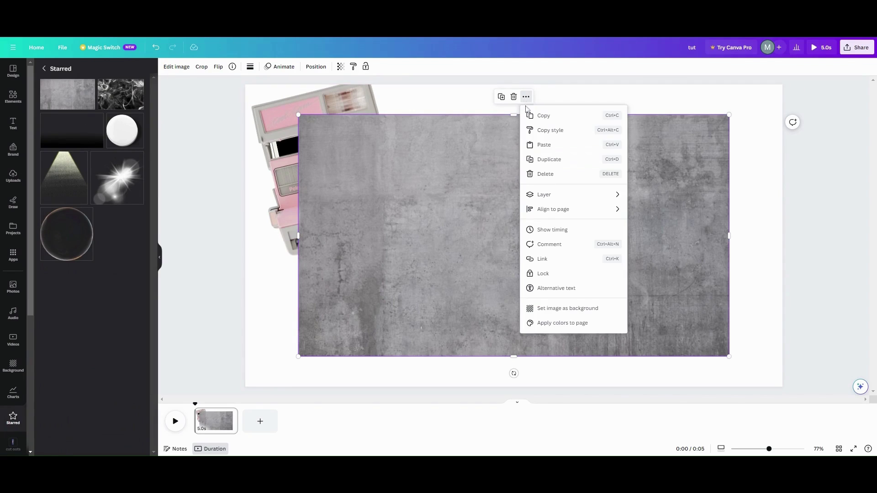
left_click(557, 314)
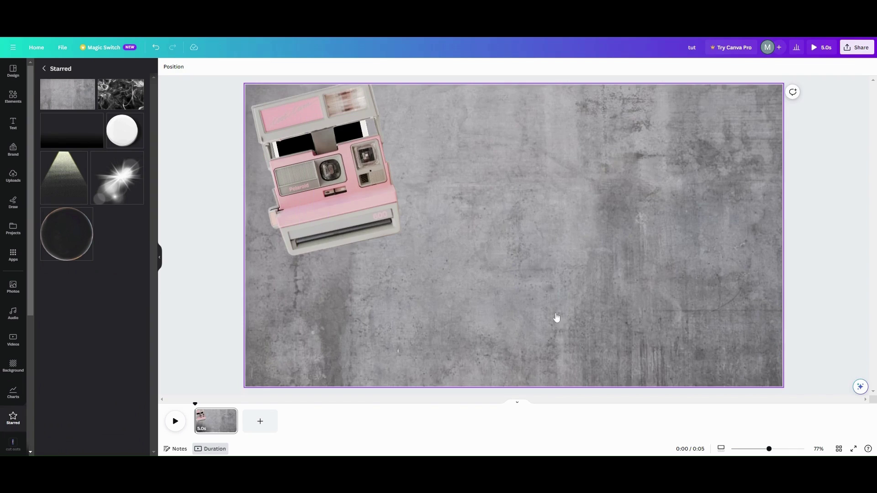
Add a second concrete texture and resize it into a patch over the camera's top
left_click(72, 96)
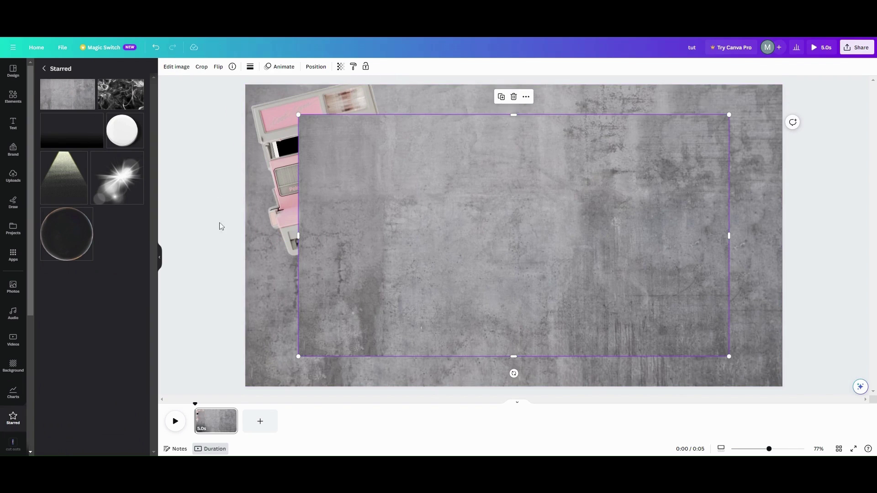
left_click_drag(490, 300, 437, 269)
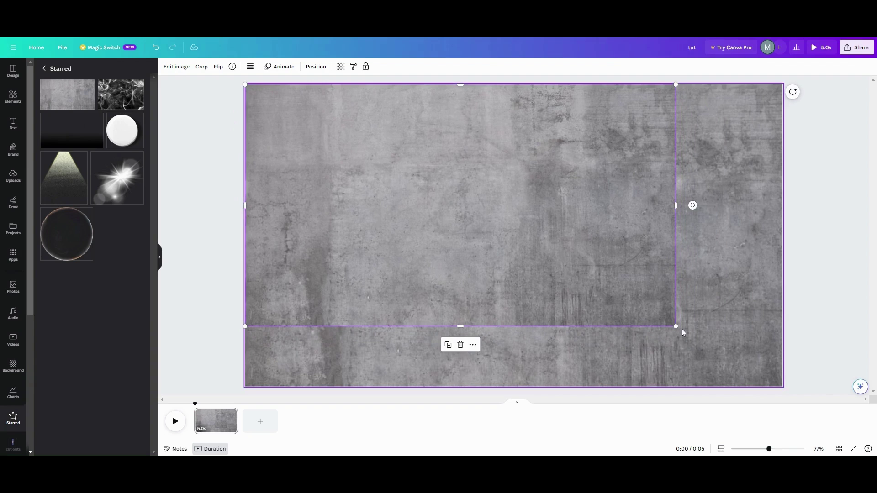
left_click_drag(676, 327, 767, 406)
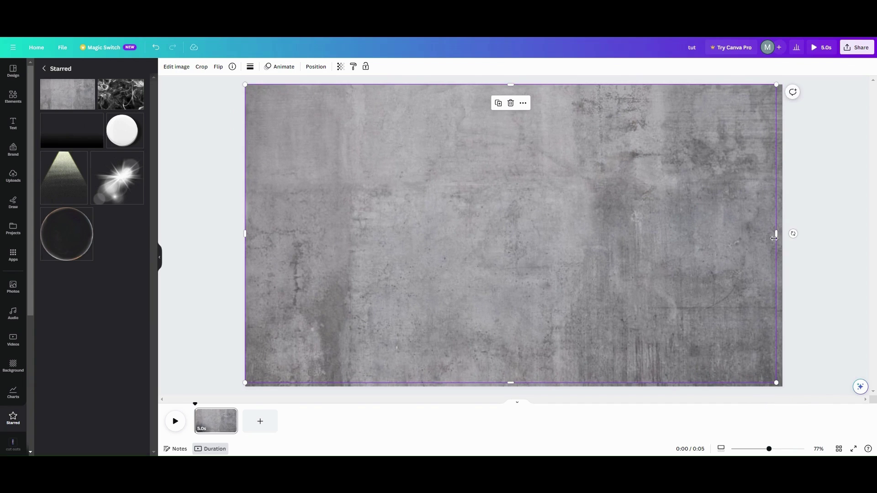
left_click_drag(775, 234, 385, 227)
left_click_drag(316, 378, 314, 205)
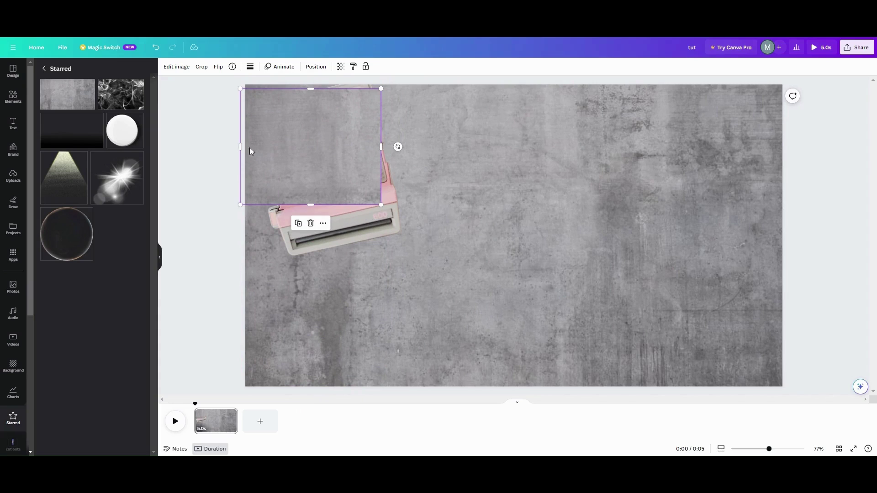
left_click_drag(238, 147, 265, 147)
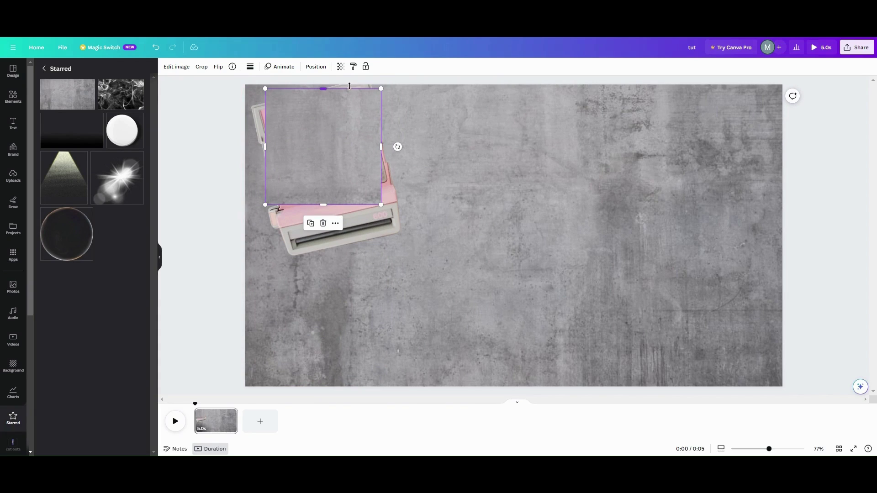
left_click_drag(325, 91, 324, 99)
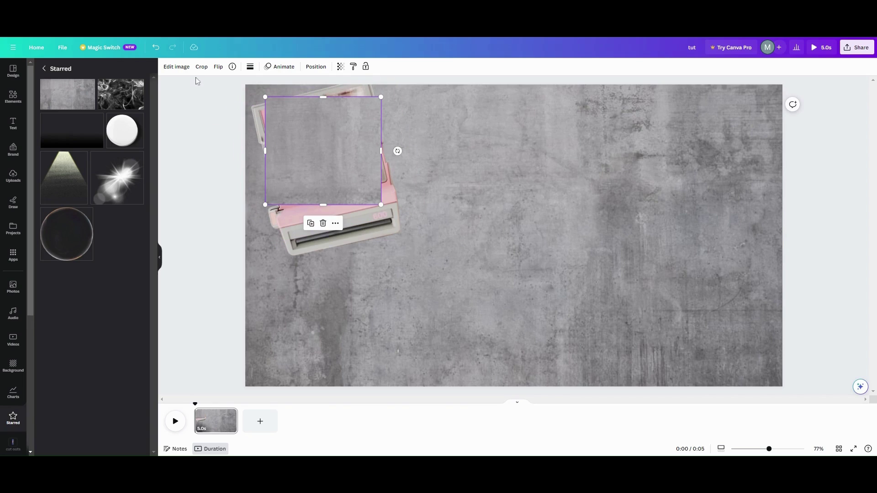
Move the concrete patch's layer just below the camera, above the black frames
left_click(316, 66)
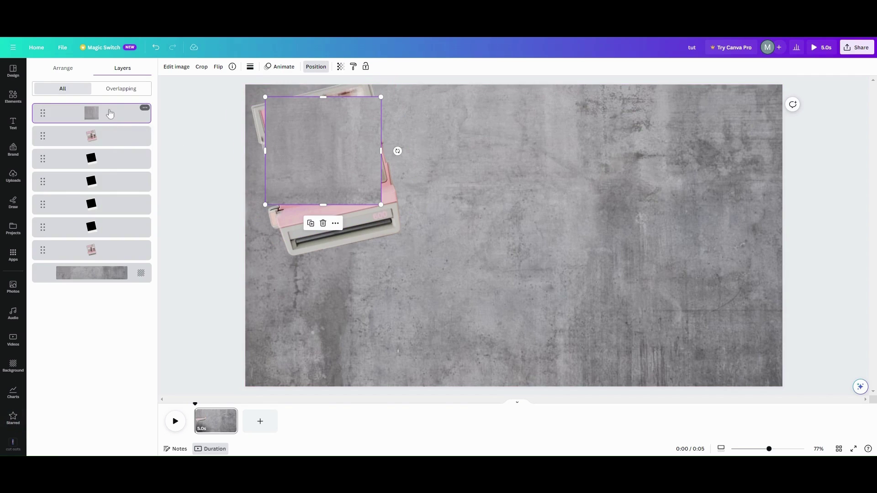
left_click_drag(108, 112, 105, 145)
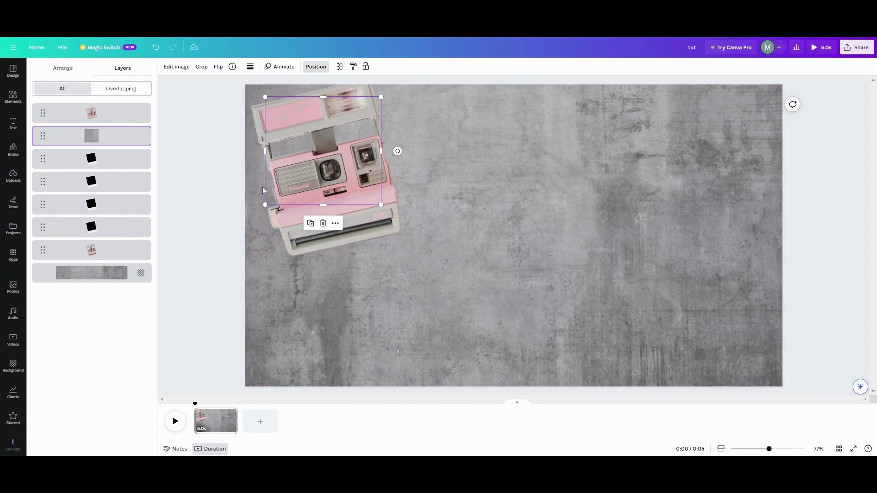
left_click(330, 327)
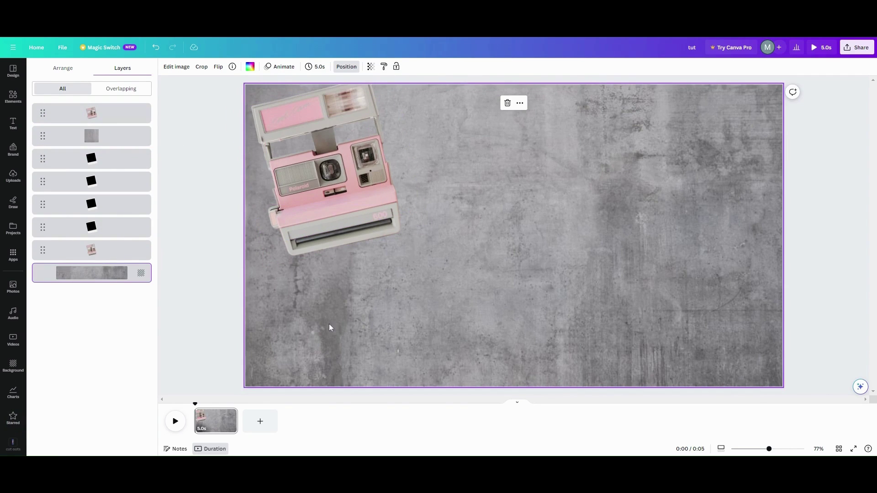
Add the White Lens Flare element, shrink it, and place it over the camera's flash
left_click(8, 105)
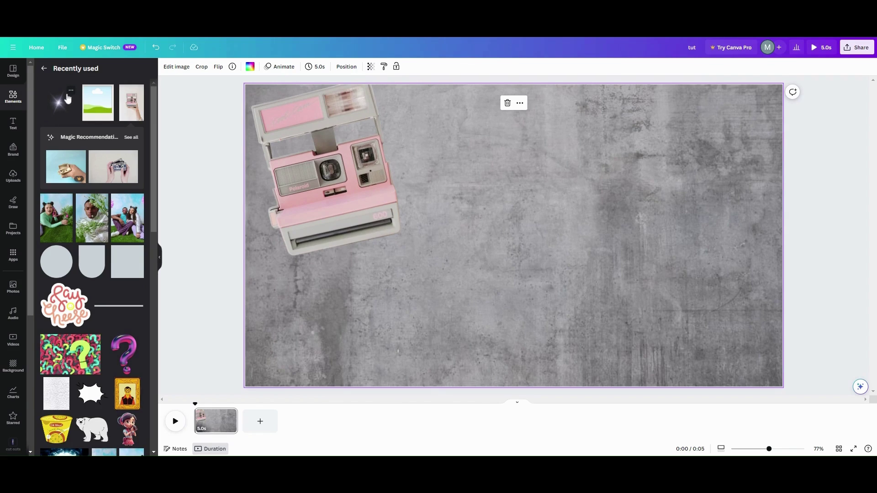
left_click(71, 91)
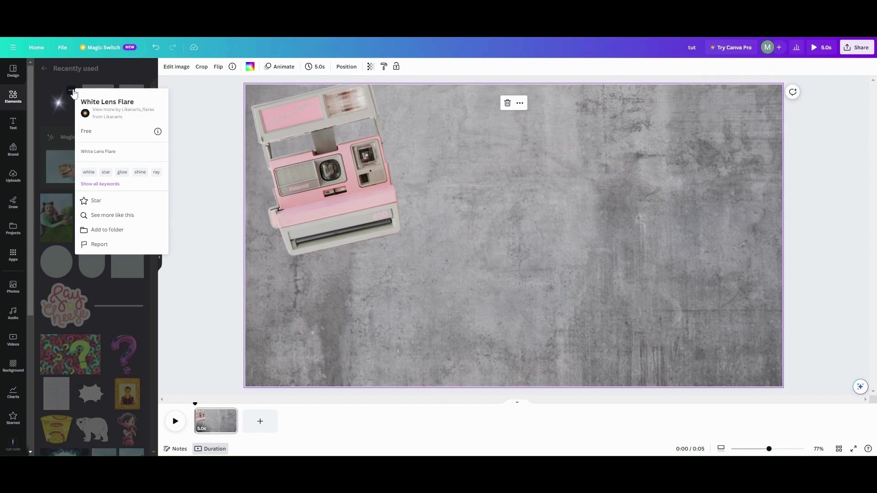
left_click(55, 112)
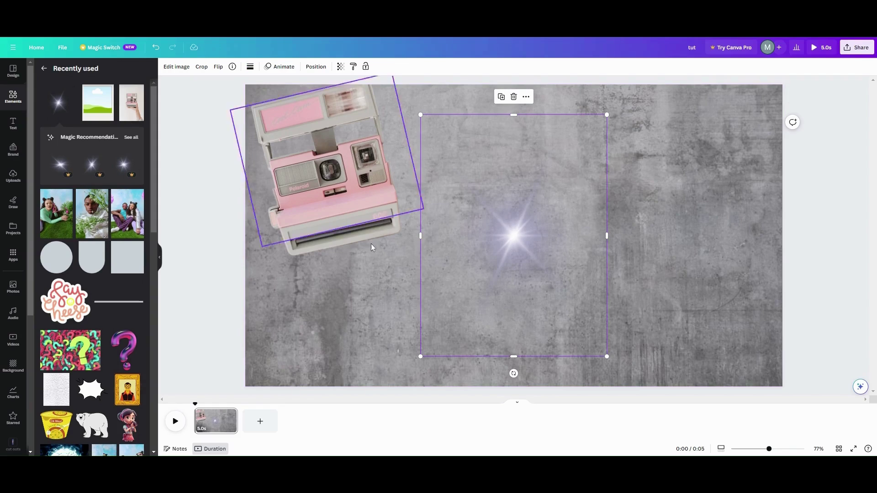
left_click_drag(419, 116, 539, 276)
left_click_drag(567, 311, 343, 106)
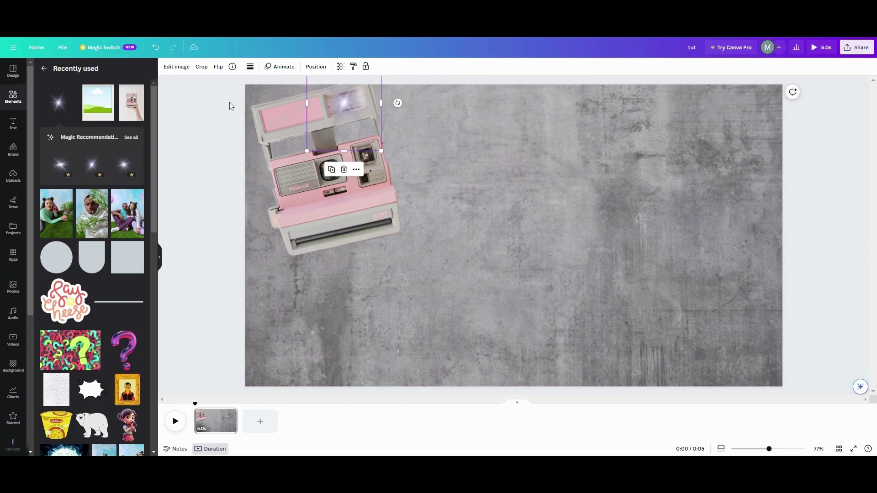
Give the lens flare a Stomp animation that plays on enter only
left_click(279, 67)
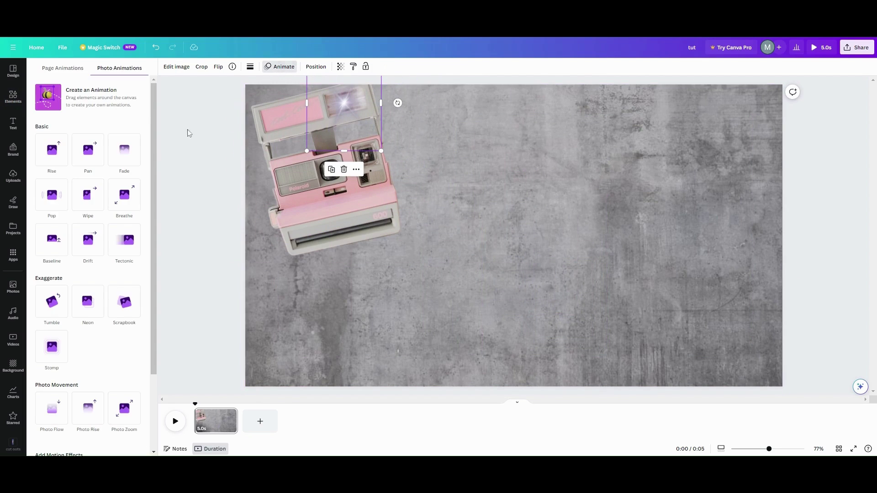
left_click(51, 347)
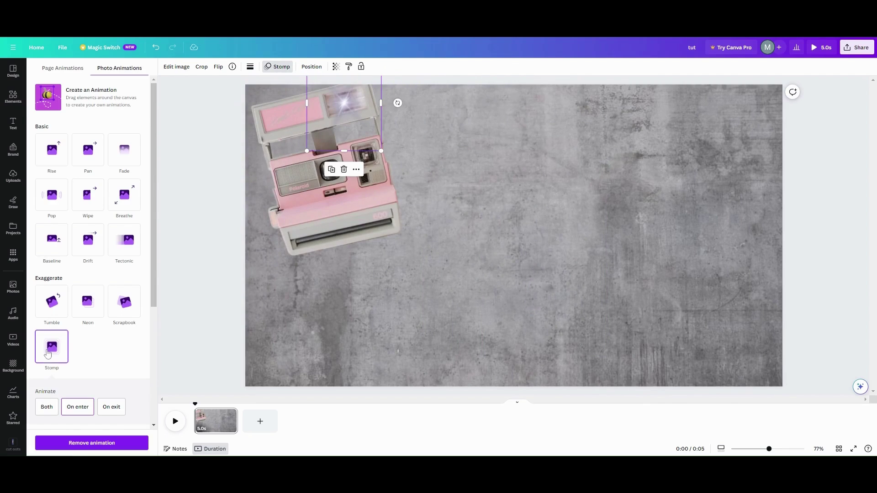
left_click(68, 407)
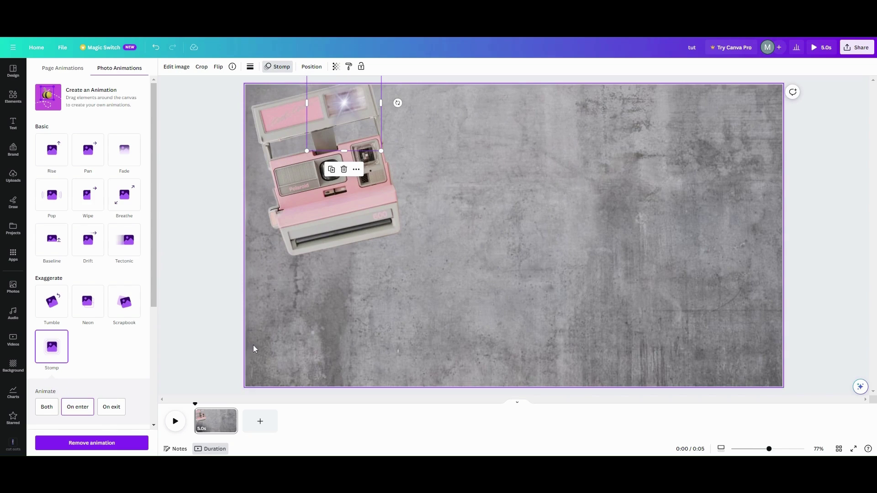
left_click(309, 319)
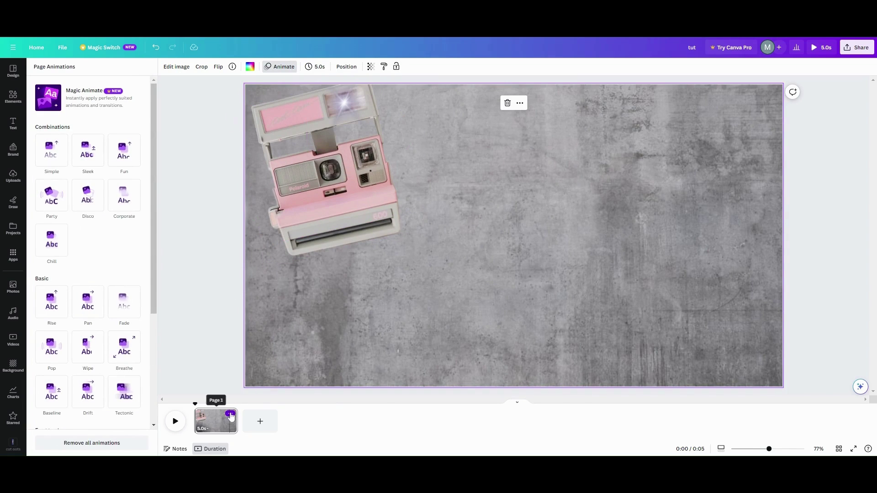
Duplicate the page and pull one black photo frame out below the camera
left_click(230, 414)
left_click(259, 316)
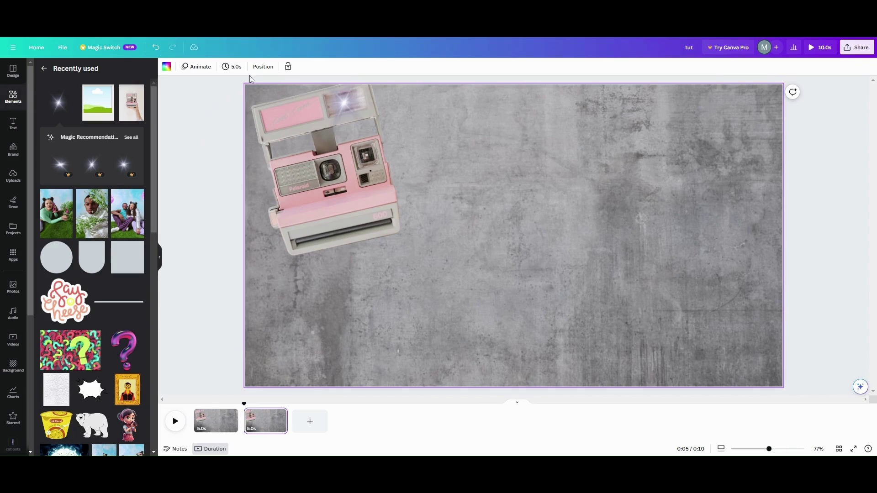
left_click(263, 69)
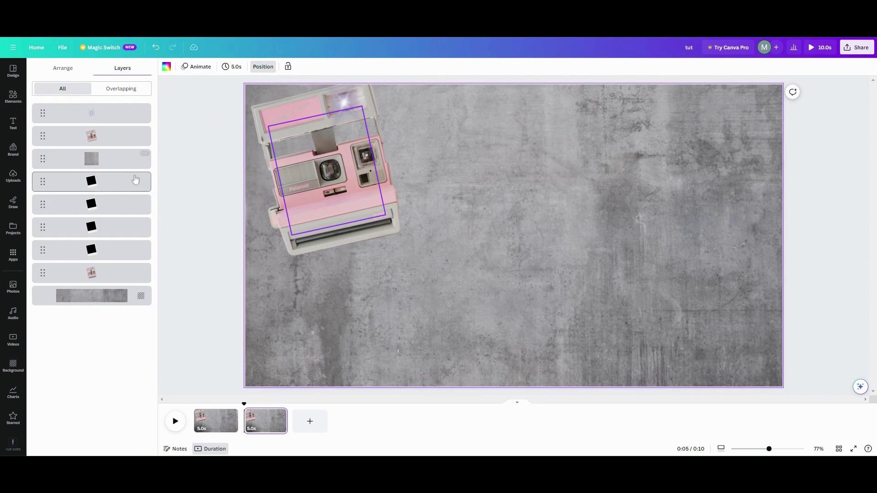
left_click(113, 188)
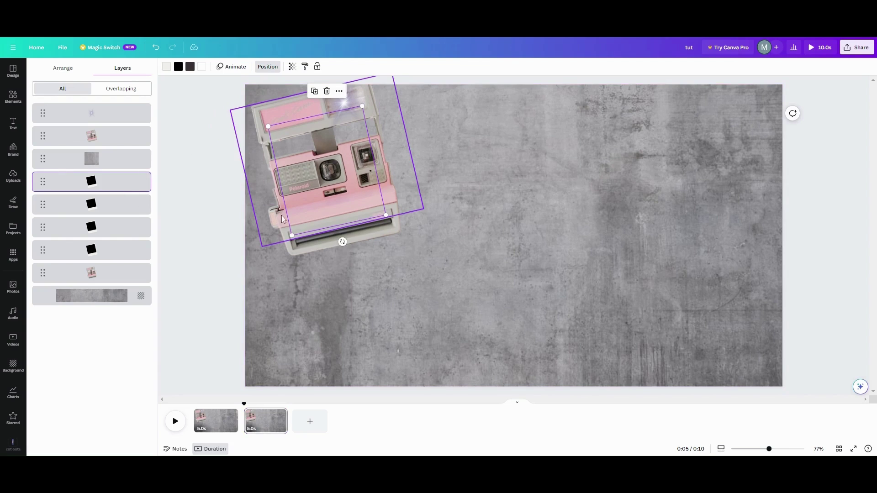
left_click_drag(306, 175, 336, 289)
Delete the lens flare from the copied page's camera flash
left_click(347, 105)
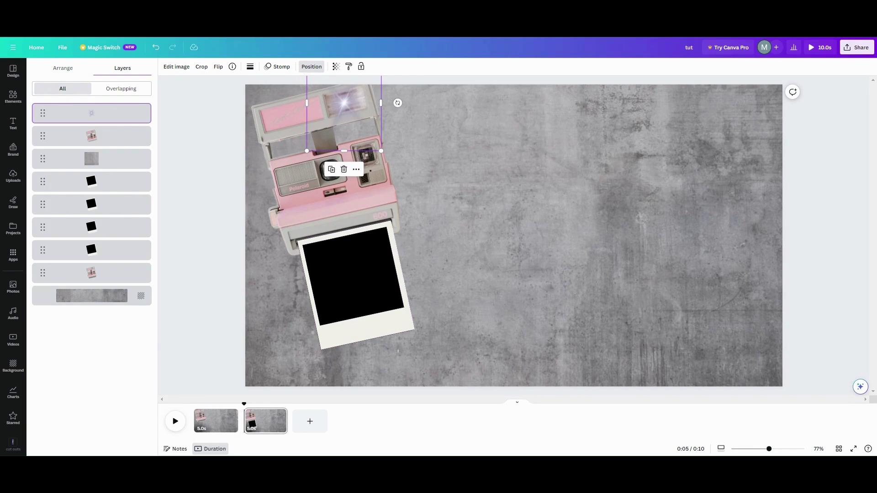
left_click(343, 169)
left_click(247, 352)
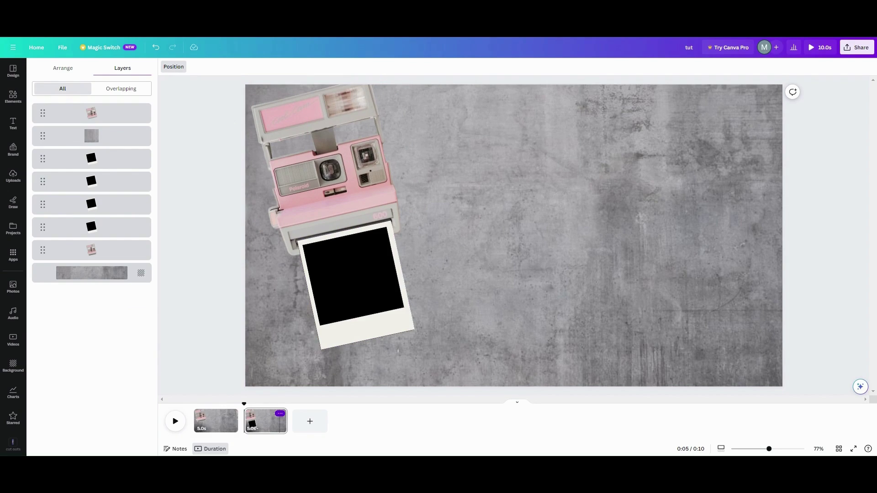
Duplicate page 2, move its Polaroid frame right tilted 27°, then duplicate that page as page 4
left_click(280, 415)
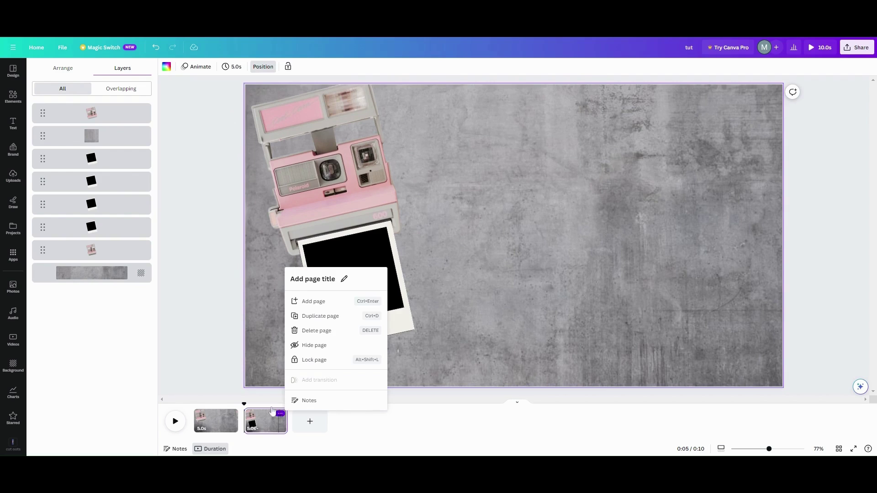
left_click(318, 324)
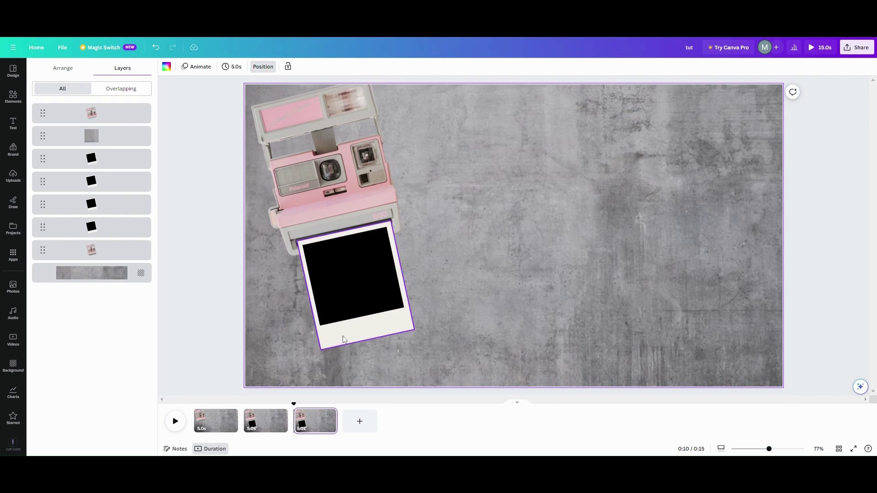
left_click(347, 318)
left_click_drag(346, 313, 640, 243)
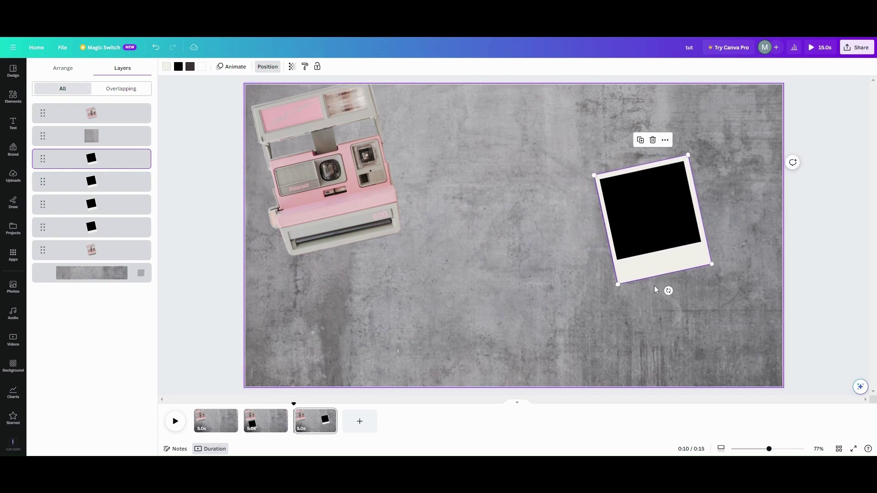
left_click_drag(668, 290, 619, 283)
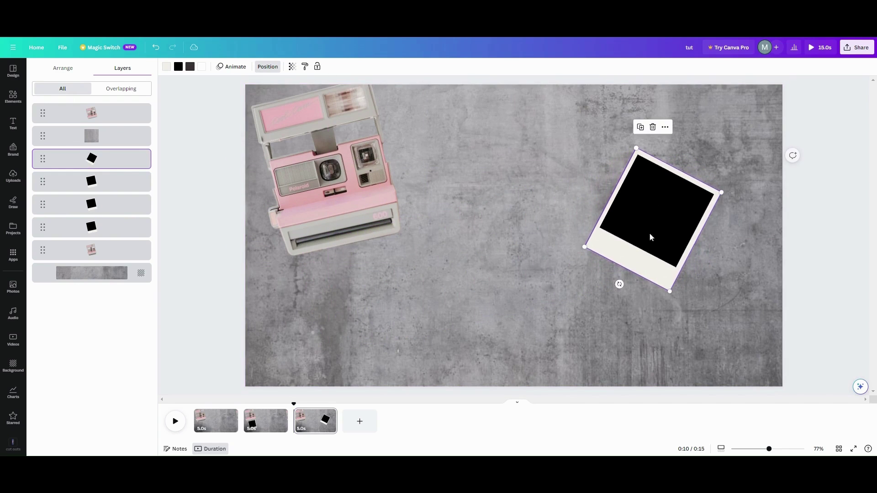
left_click_drag(654, 226, 684, 235)
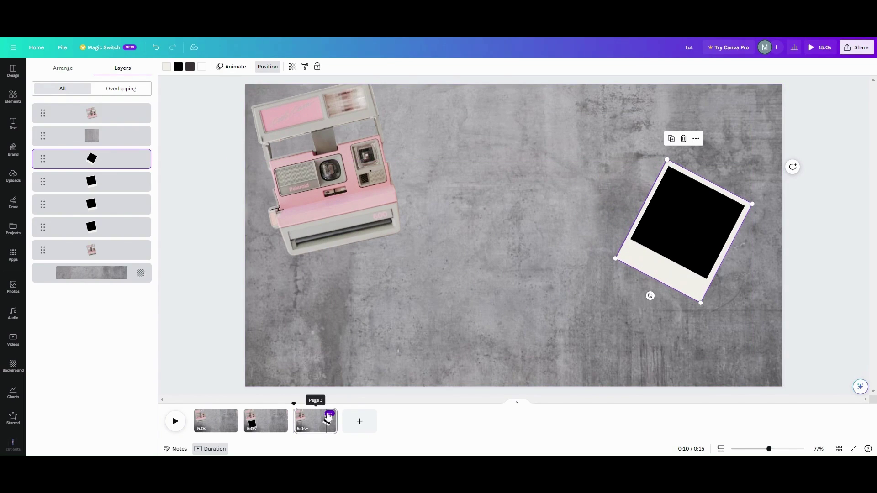
left_click(330, 413)
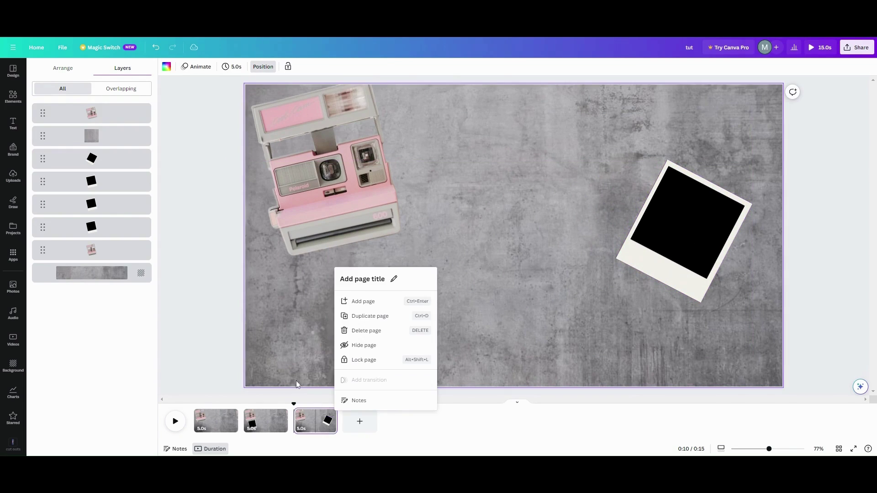
left_click(371, 317)
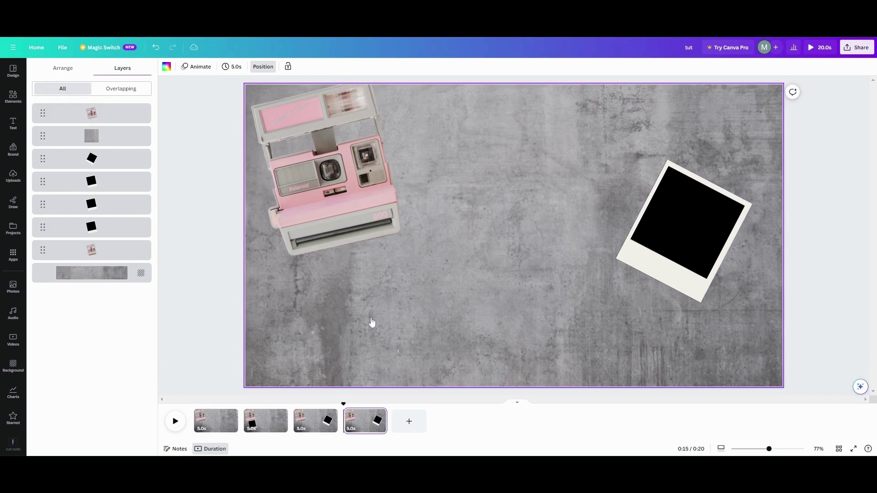
Drag the man-among-white-flowers photo from Photos into page 4's tilted Polaroid frame, sized to fit
left_click(14, 97)
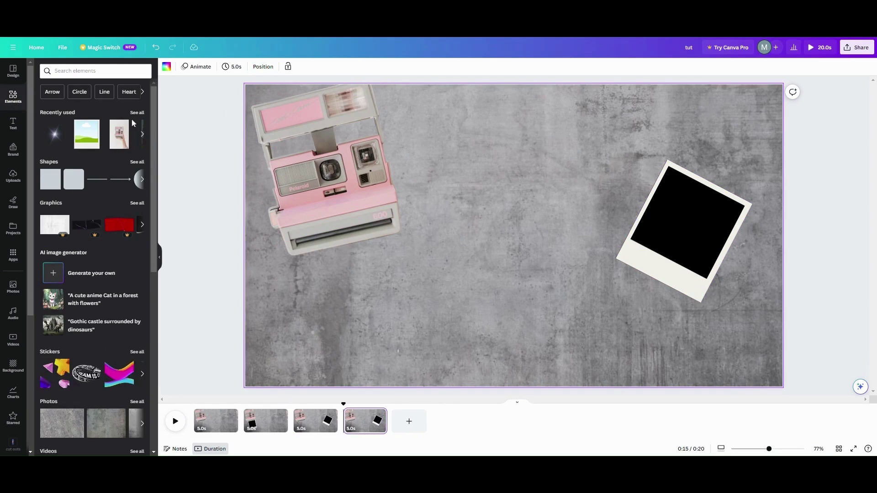
left_click(13, 287)
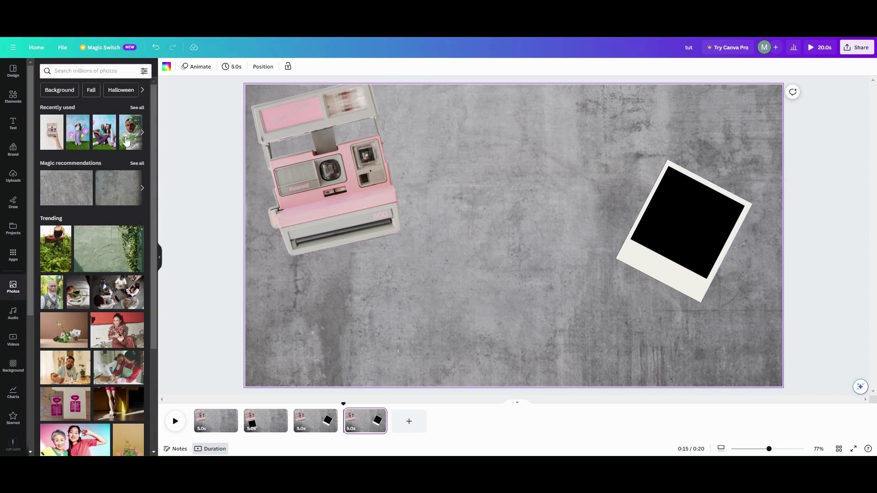
left_click_drag(131, 135, 532, 242)
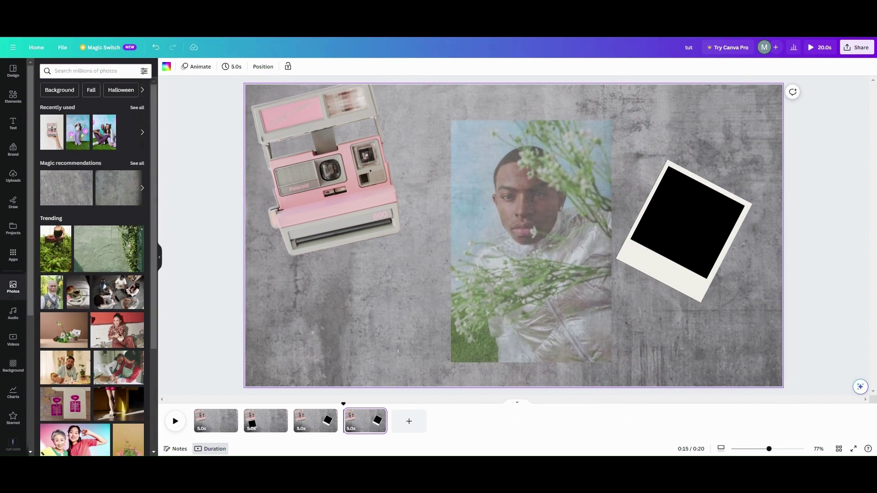
left_click_drag(613, 119, 541, 232)
left_click_drag(485, 260, 658, 220)
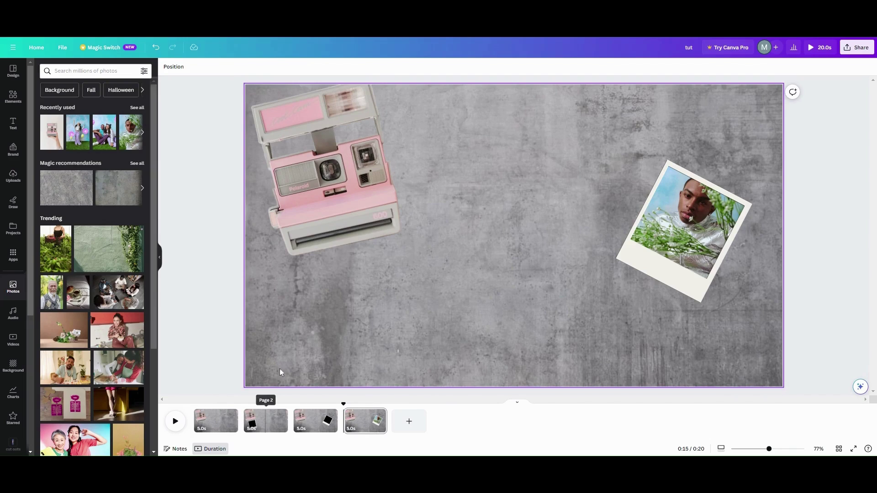
Duplicate page 4 as a fifth page and delete its flash sparkle
left_click(349, 110)
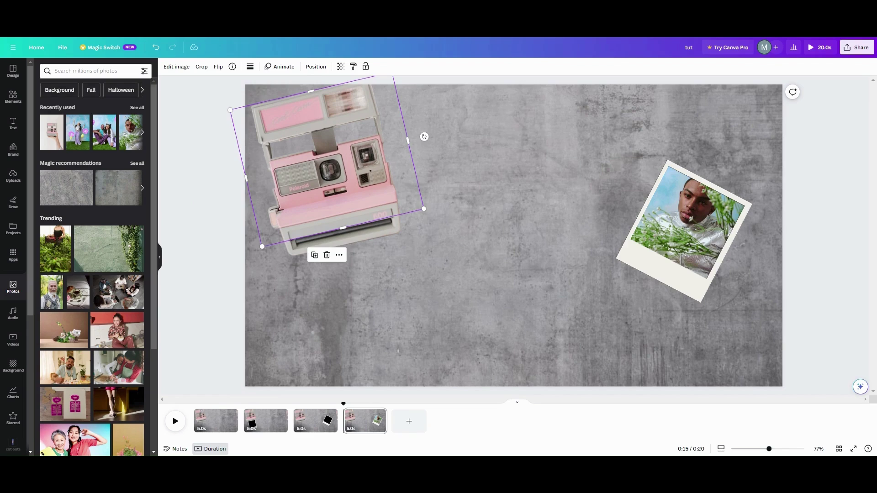
left_click(344, 112)
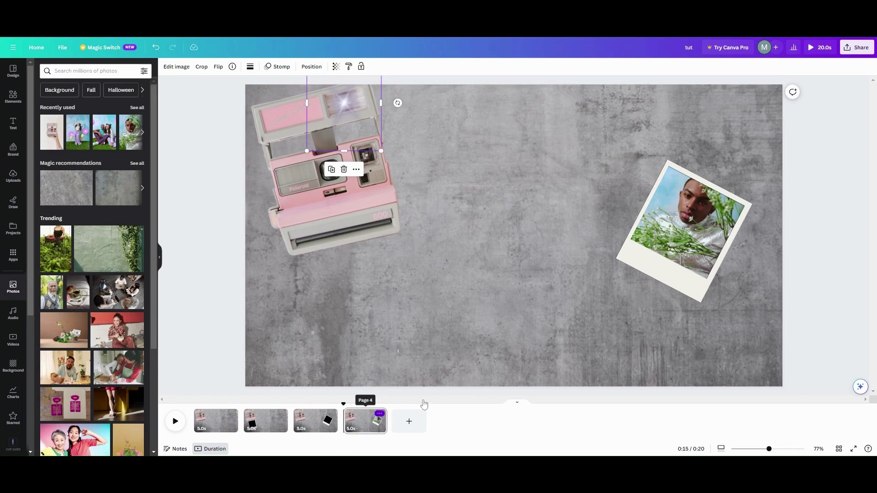
left_click(379, 415)
left_click(405, 315)
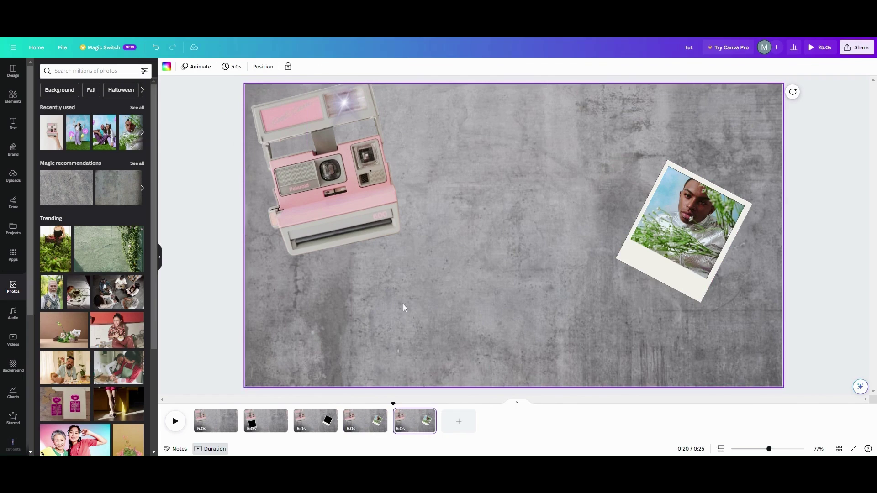
left_click(363, 101)
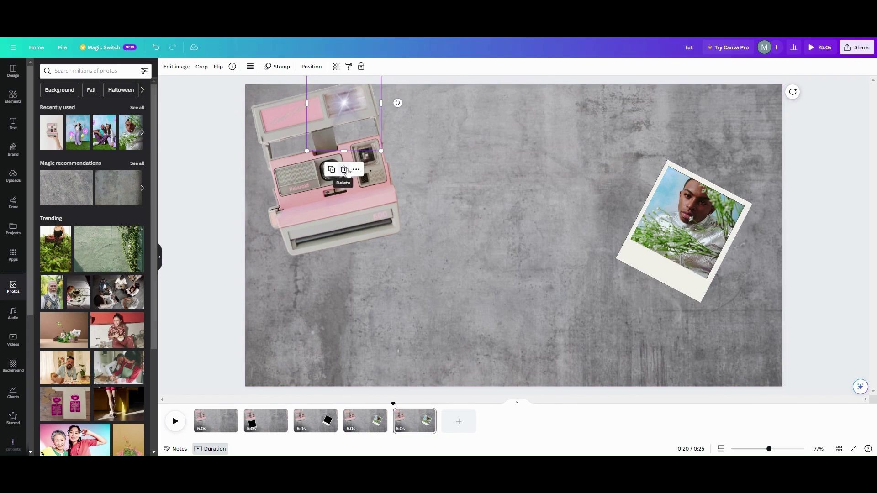
left_click(345, 169)
Pull the hidden black Polaroid frame out from behind the camera to sit below it
left_click(174, 67)
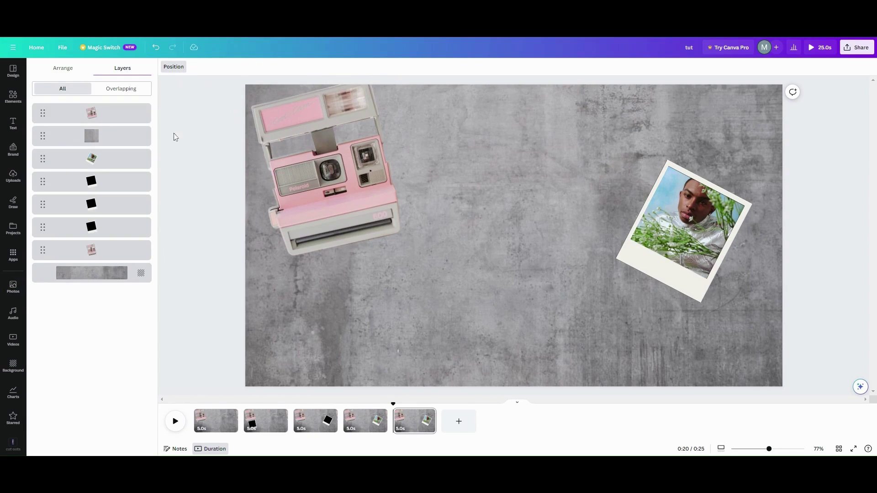
left_click(116, 182)
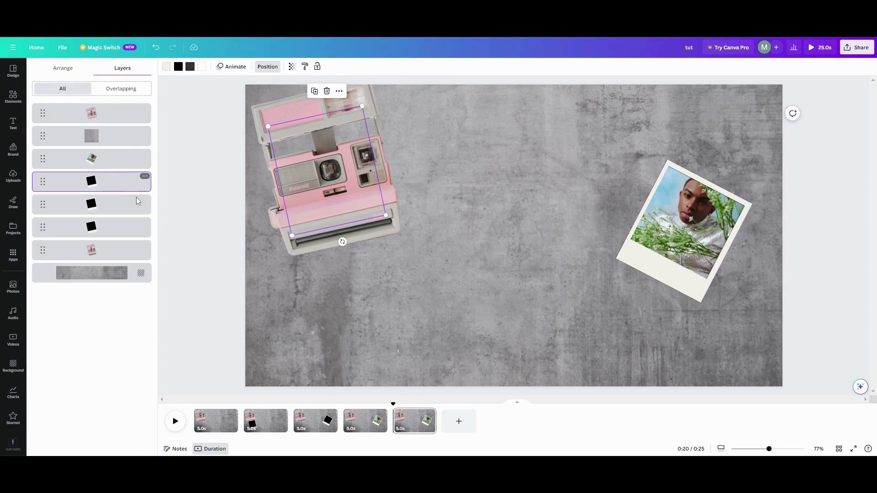
left_click_drag(320, 162, 347, 276)
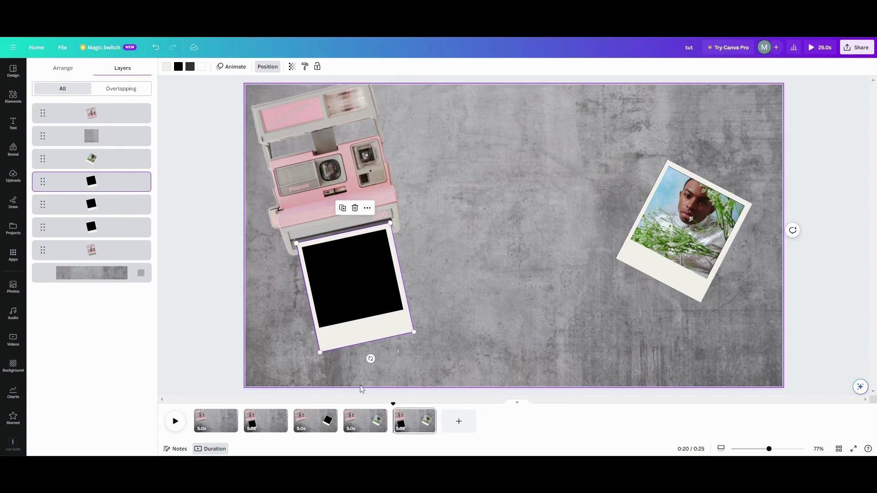
Add a 2.5-second Match & Move transition between pages 1 and 2
left_click(245, 429)
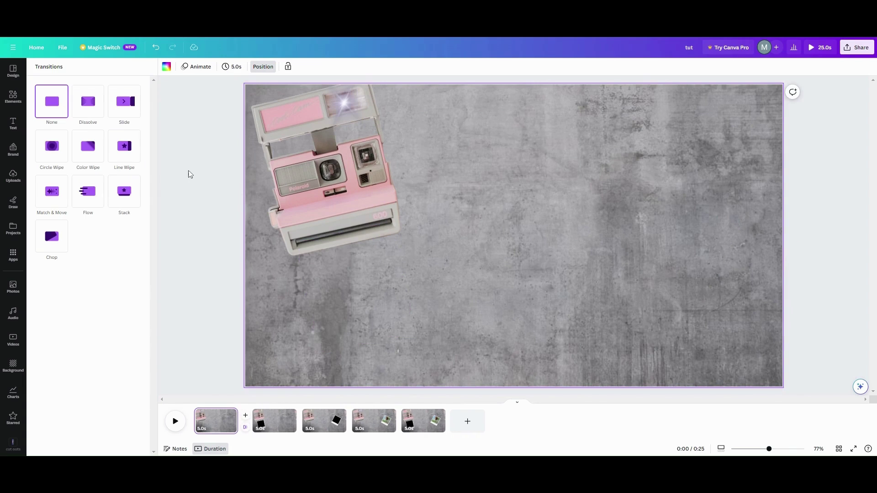
left_click(56, 201)
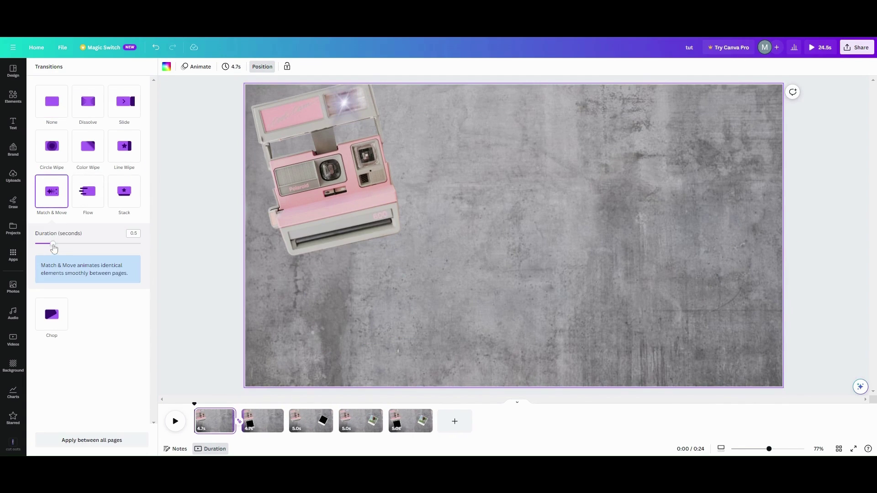
left_click_drag(53, 248, 183, 248)
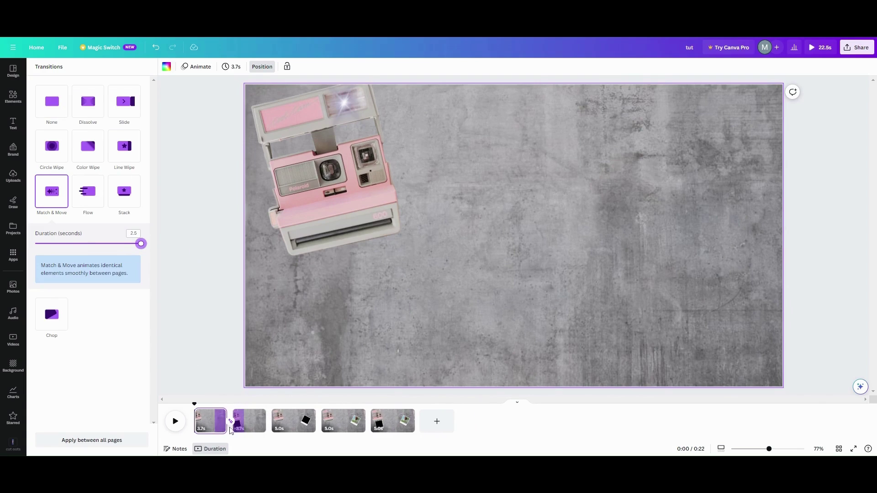
left_click(231, 66)
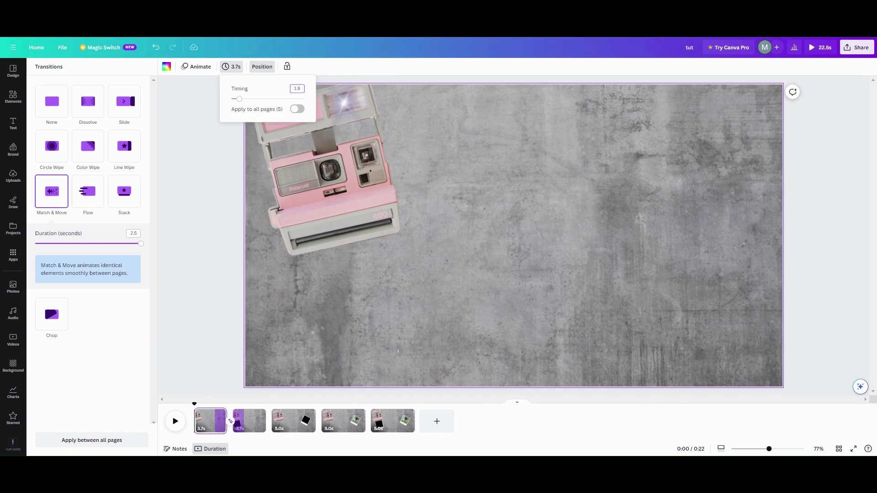
Set every page to 1.9 seconds and play the preview from page one
key("Return")
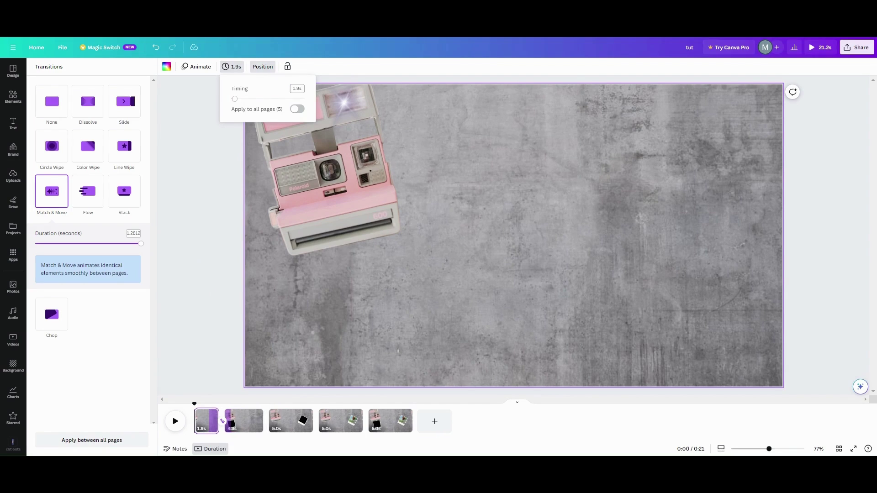
left_click(298, 110)
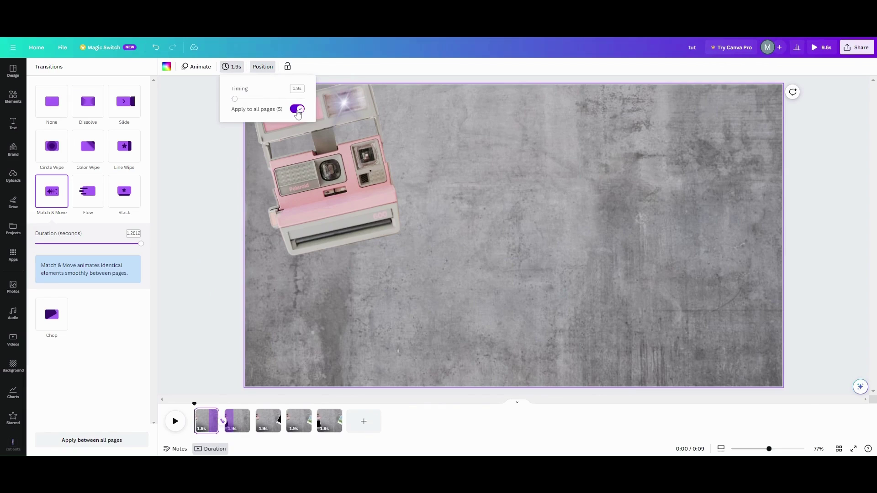
left_click(198, 419)
left_click(176, 427)
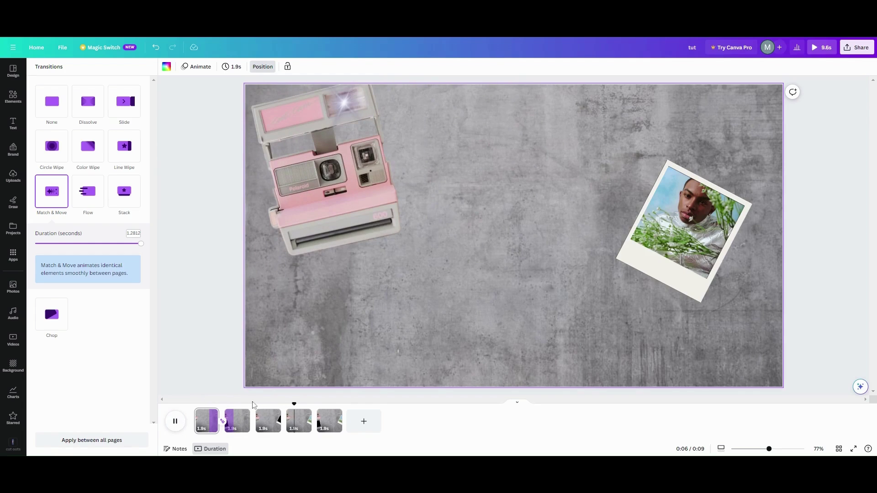
Apply Match & Move between all five pages and replay the preview from the start
left_click(125, 441)
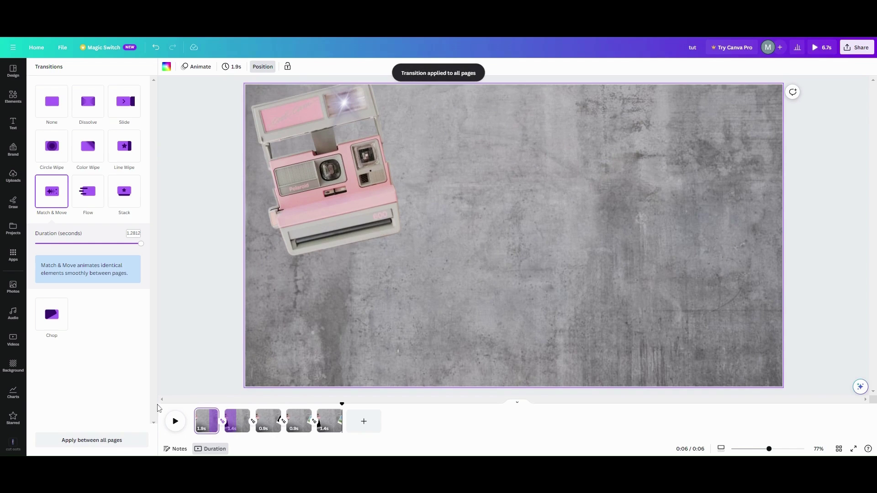
left_click(197, 415)
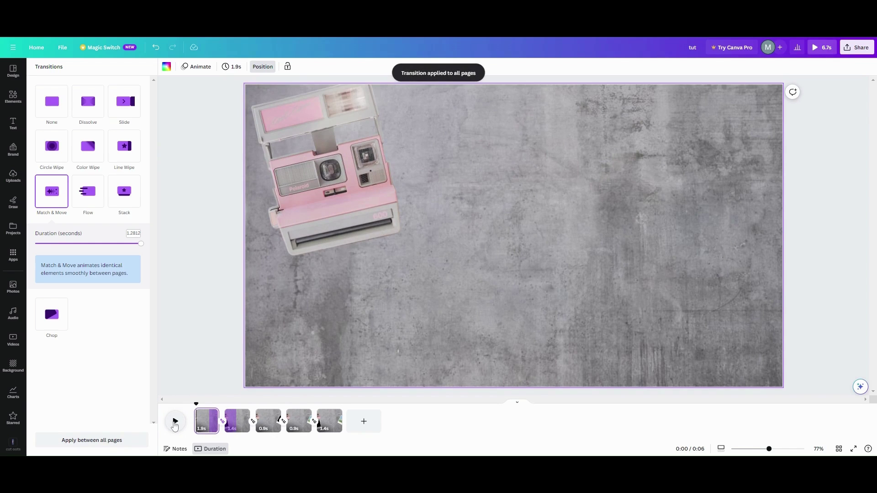
left_click(175, 423)
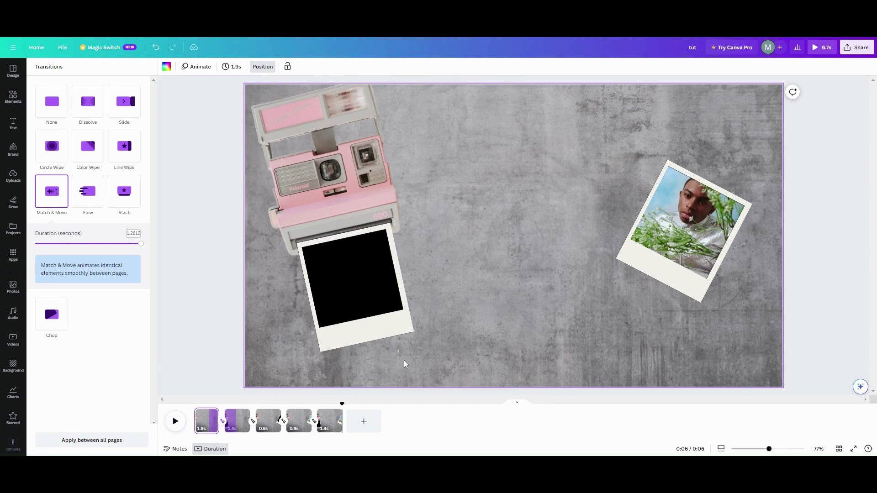
Duplicate page 5 into a sixth page and move its blank frame toward the centre
left_click(336, 416)
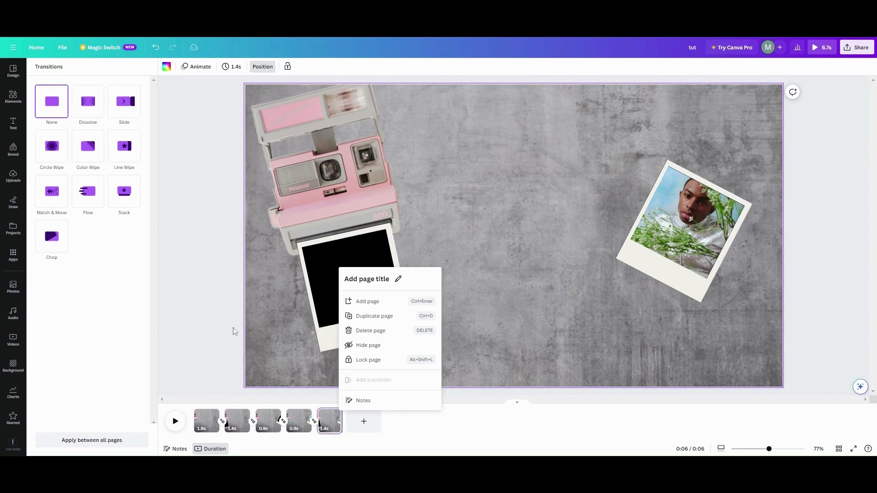
left_click(365, 317)
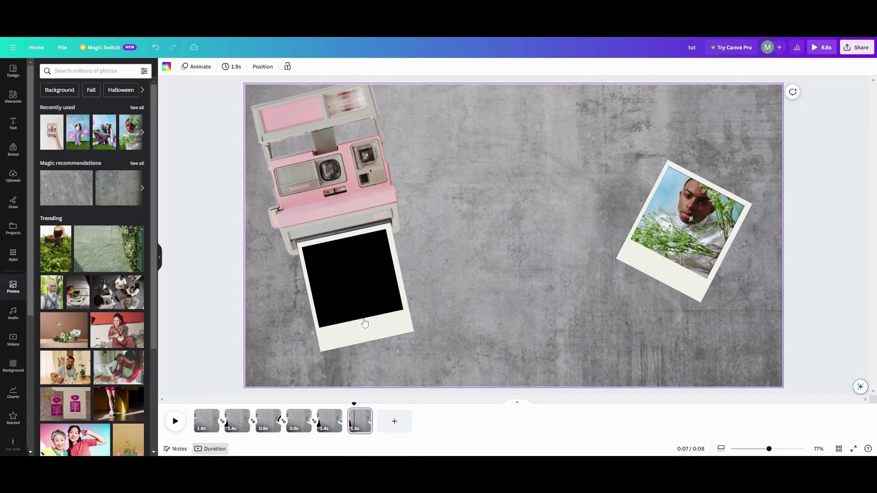
left_click(374, 327)
left_click_drag(376, 329, 613, 303)
Tilt the blank frame over the man's photo and layer it in front
left_click_drag(631, 345, 594, 347)
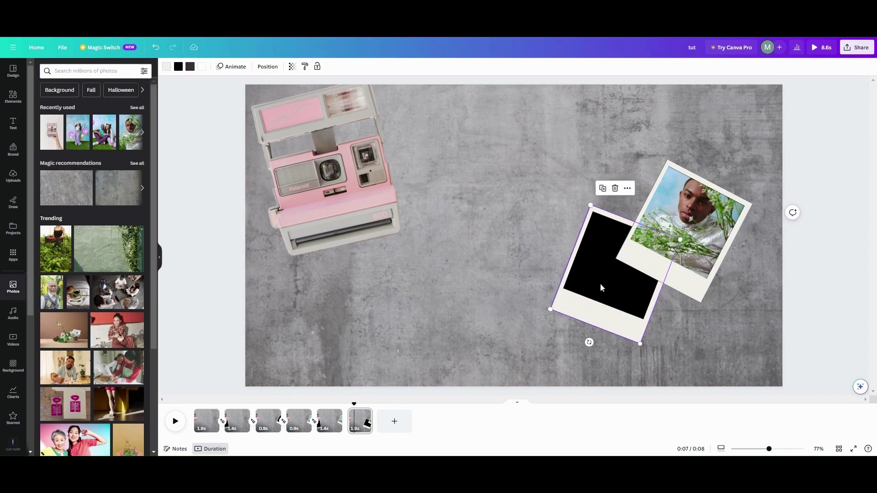
left_click_drag(602, 287, 709, 323)
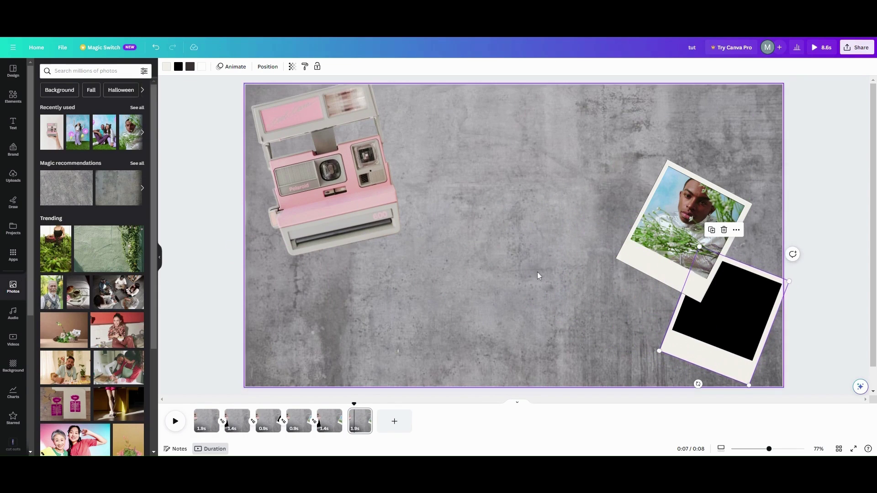
left_click(269, 67)
left_click_drag(114, 183, 169, 169)
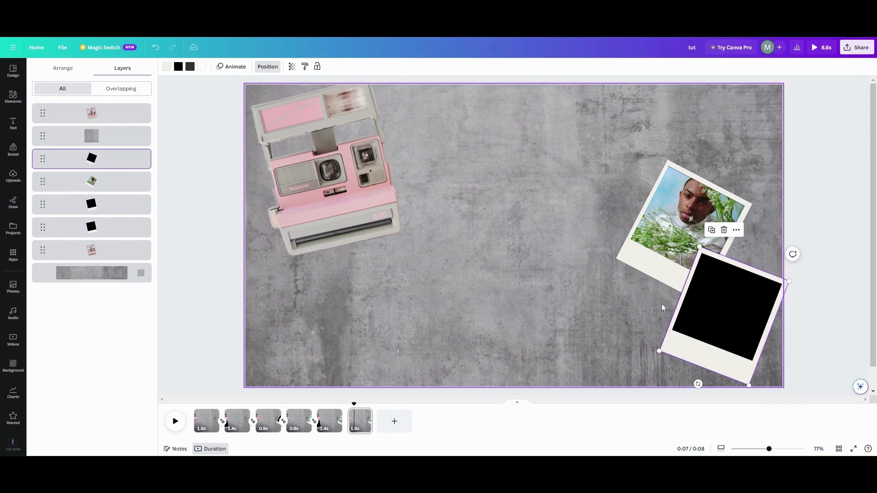
Duplicate the last page into a seventh and fill its empty frame with the woman-among-pink-flowers photo
right_click(361, 418)
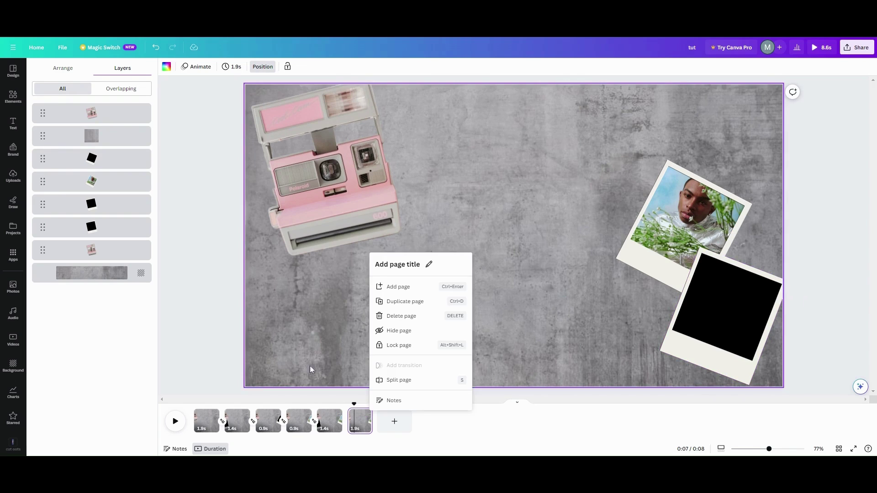
left_click(393, 302)
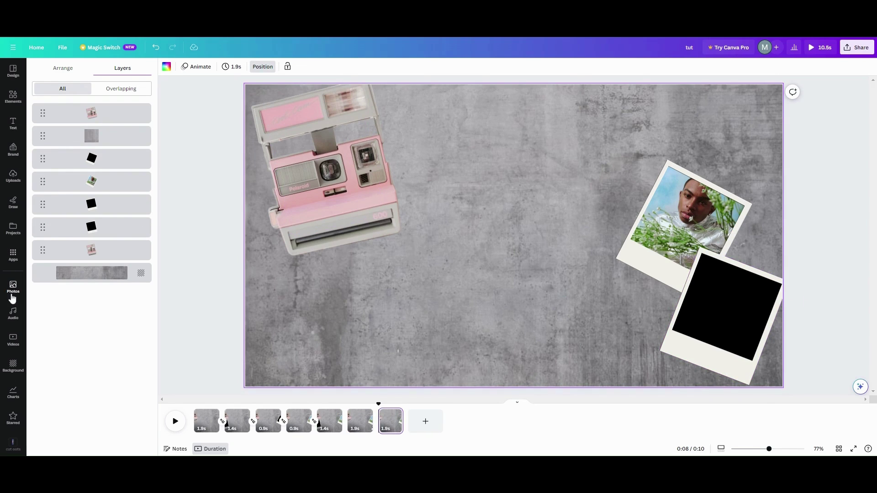
left_click(13, 288)
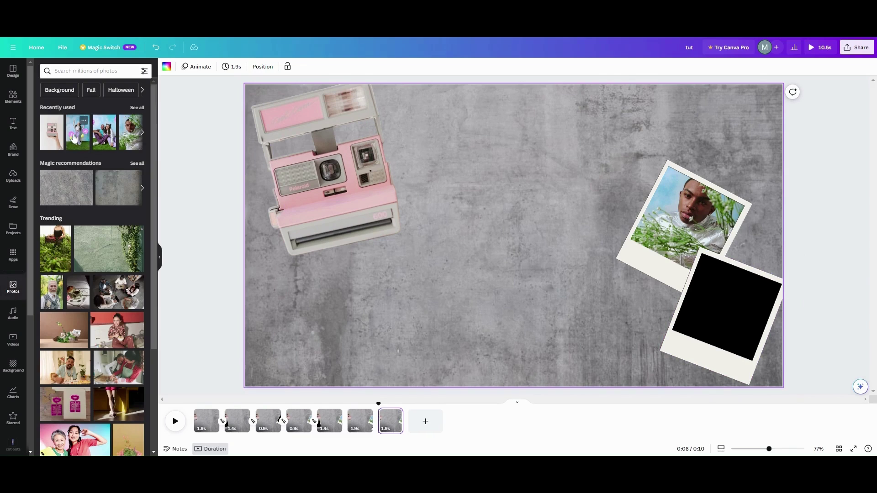
left_click_drag(75, 138, 718, 418)
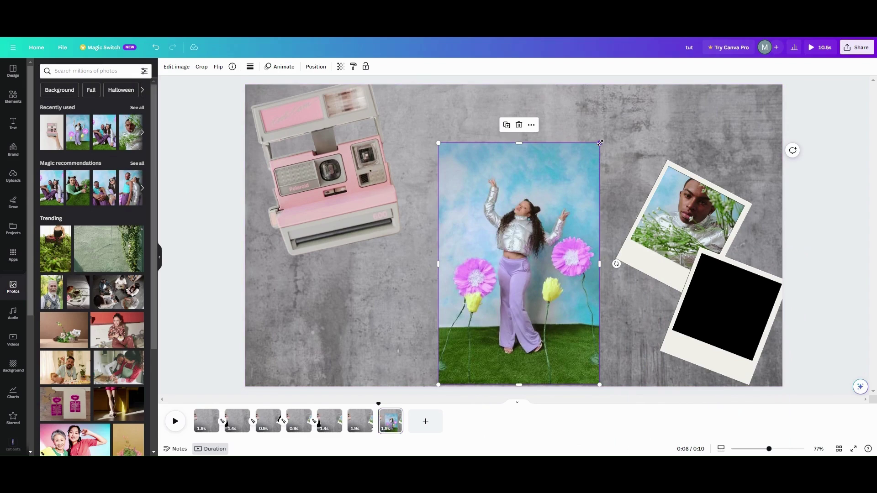
left_click_drag(600, 143, 540, 235)
left_click_drag(486, 283, 716, 303)
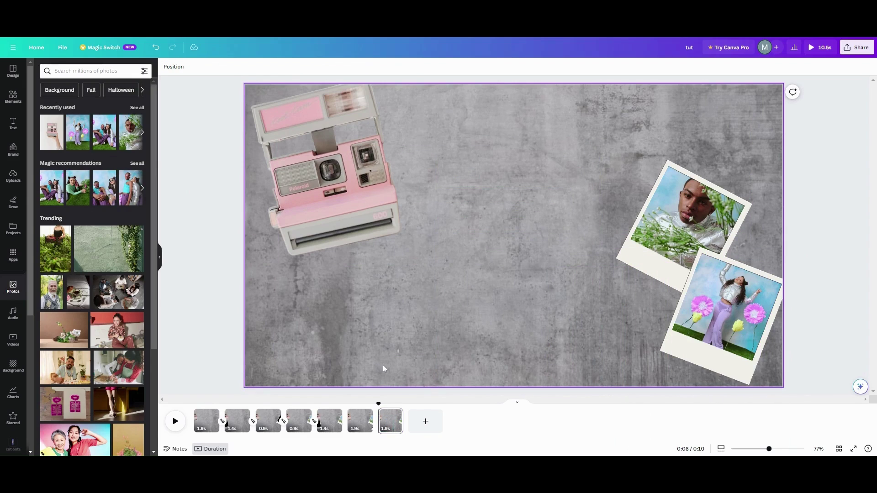
Duplicate the last page into an eighth and delete its flash sparkle
left_click(349, 150)
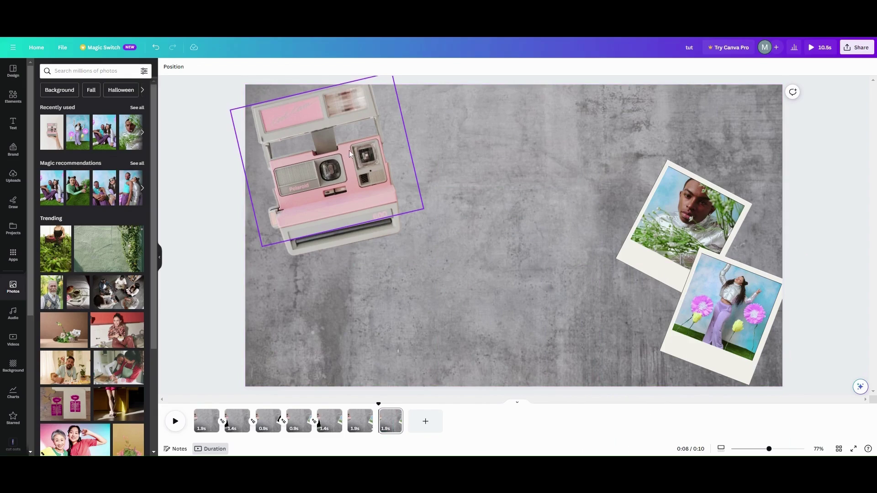
left_click(342, 108)
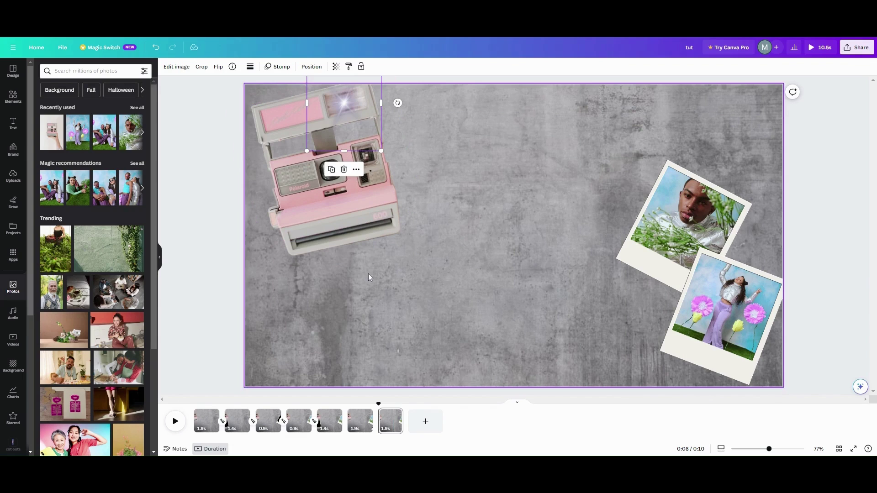
left_click(396, 414)
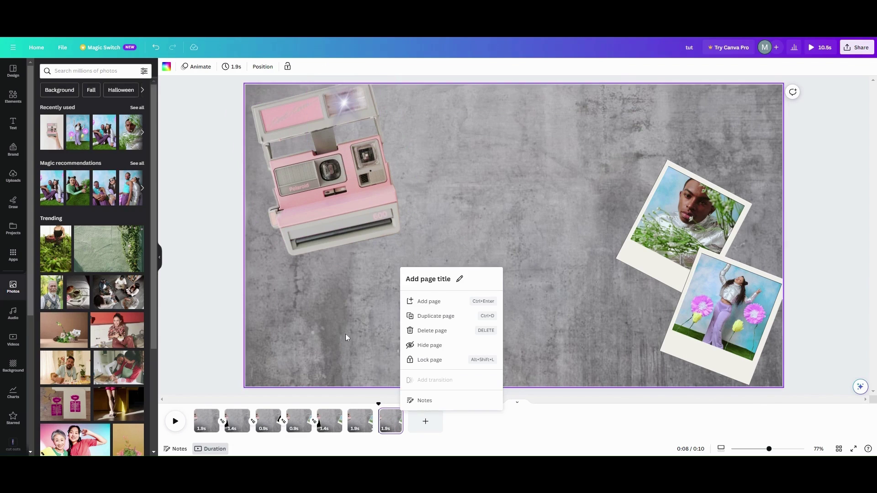
left_click(426, 316)
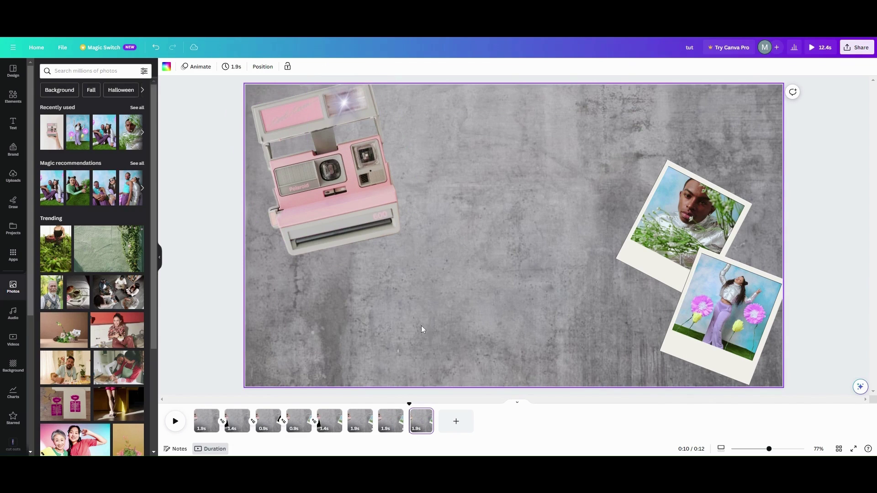
left_click(343, 126)
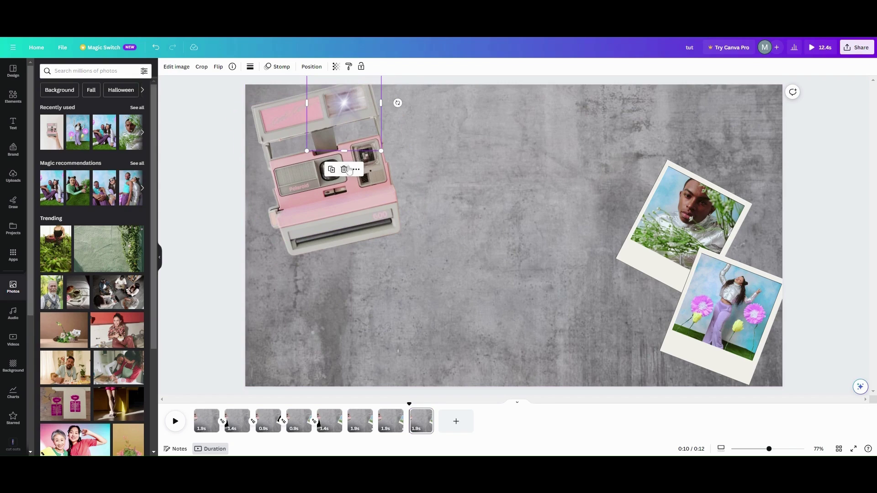
left_click(347, 169)
Select an empty black frame in Layers and pull it out below the camera
left_click(174, 67)
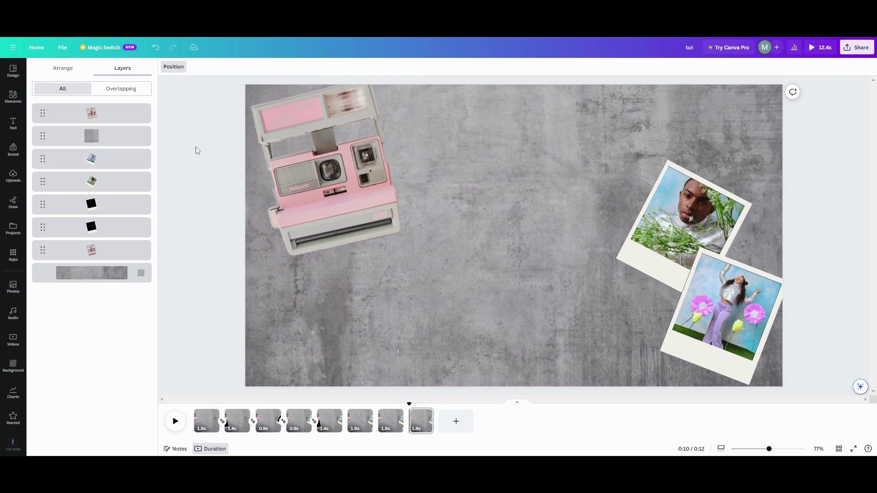
left_click(119, 204)
left_click_drag(329, 174, 356, 291)
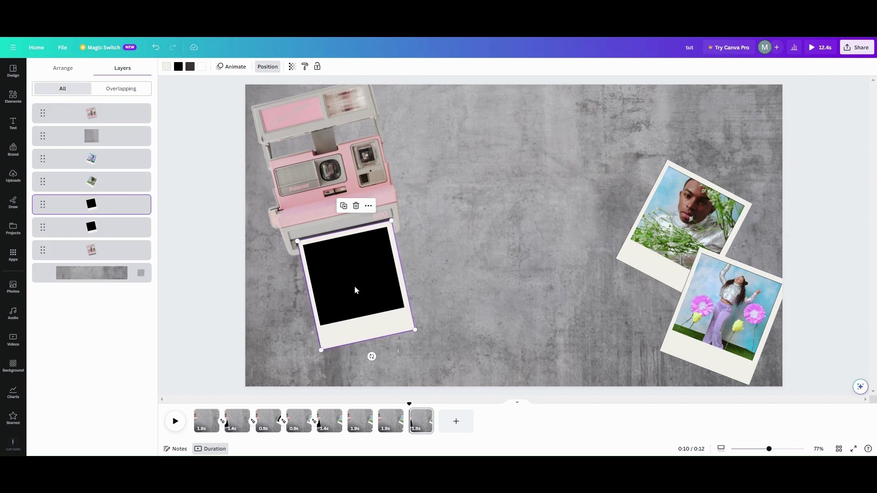
Duplicate page 8 and move its empty frame toward the photo stack
left_click(426, 415)
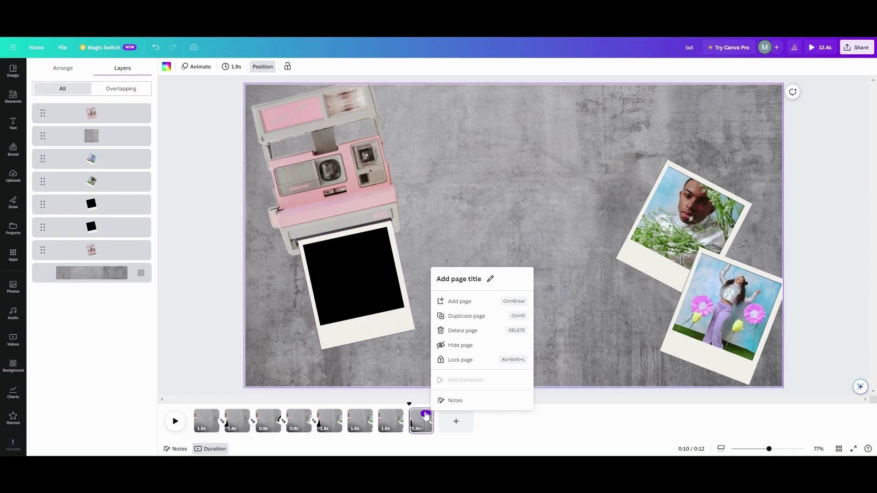
left_click(466, 316)
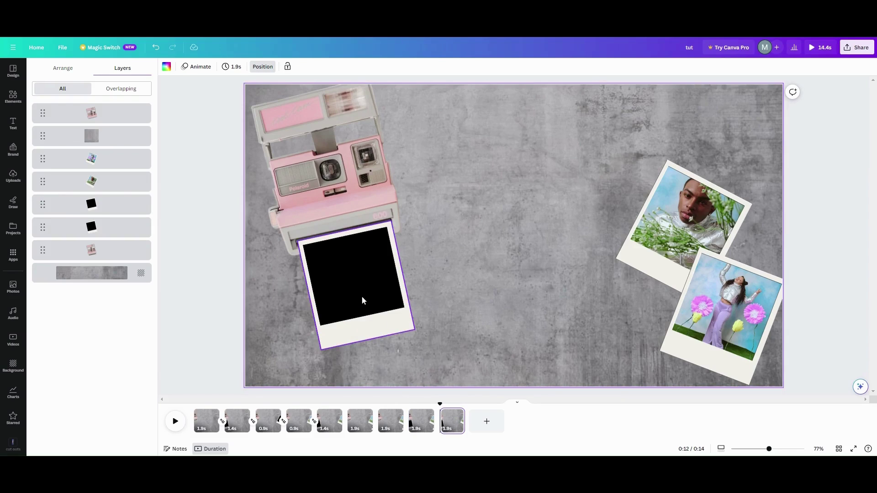
left_click_drag(363, 300, 615, 286)
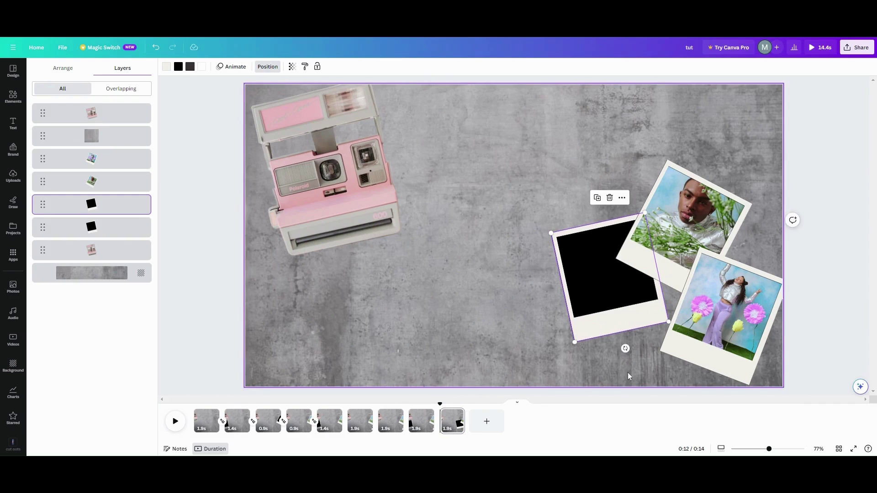
Tilt the frame to -16°, layer it above the man's photo, and duplicate the page
left_click_drag(625, 348, 655, 360)
left_click_drag(123, 207, 118, 159)
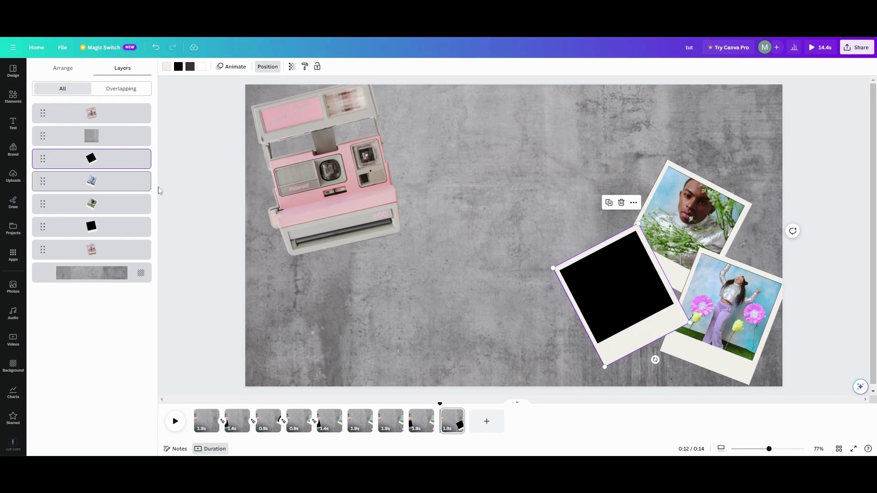
left_click(456, 414)
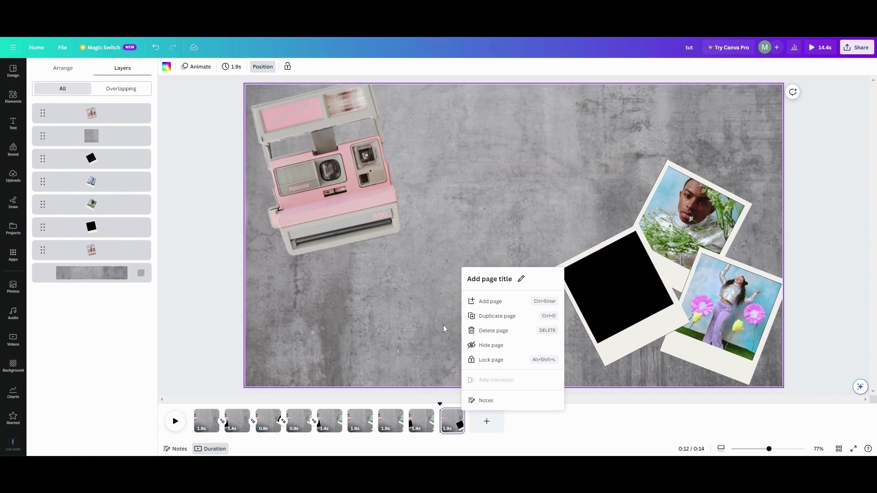
left_click(488, 315)
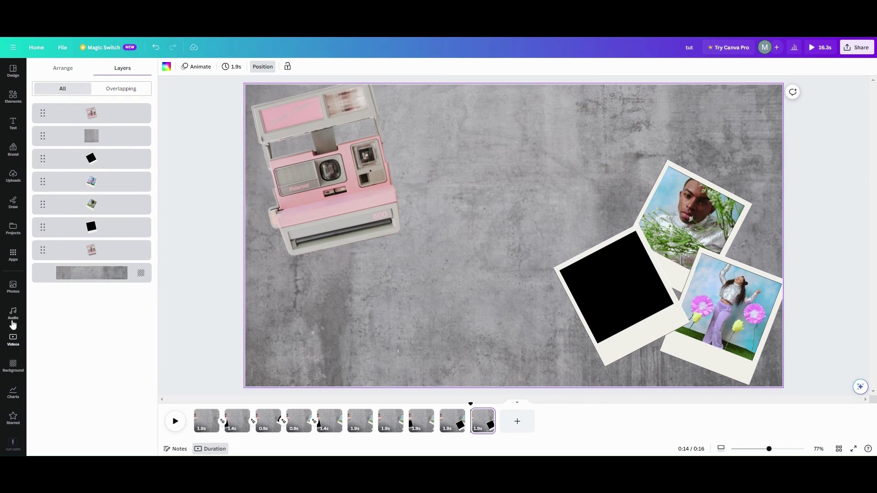
Drop the recommended woman-in-green photo into the tilted Polaroid frame on page 10
left_click(13, 295)
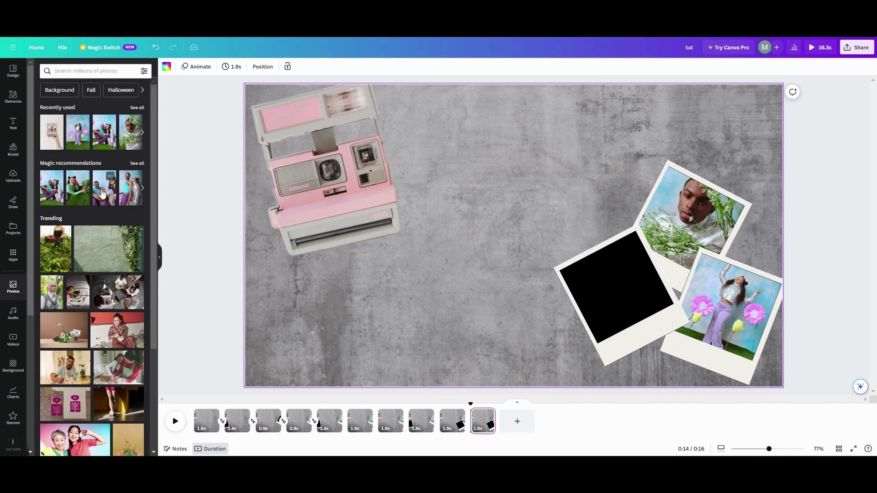
left_click_drag(82, 178, 673, 286)
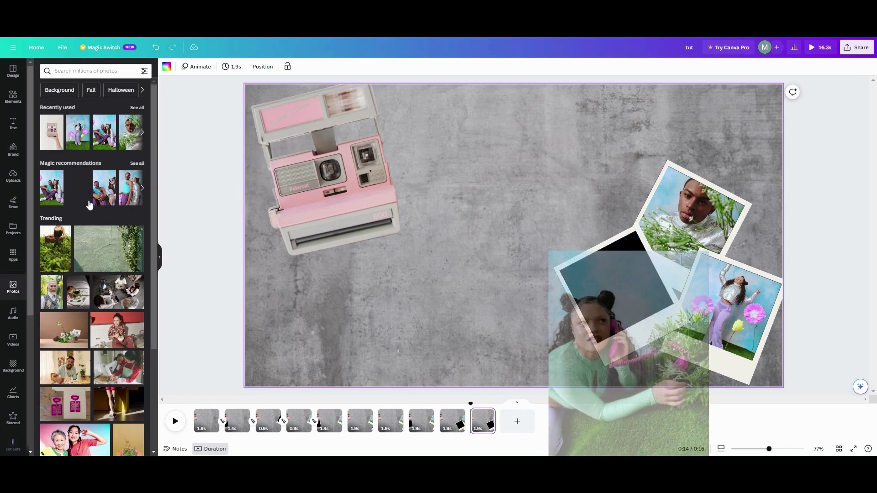
left_click_drag(561, 270, 593, 295)
left_click(424, 297)
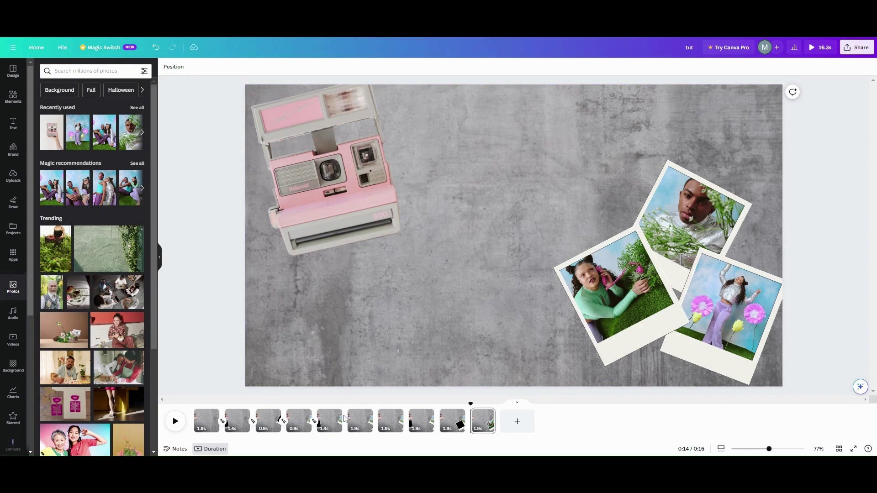
mouse_move(350, 429)
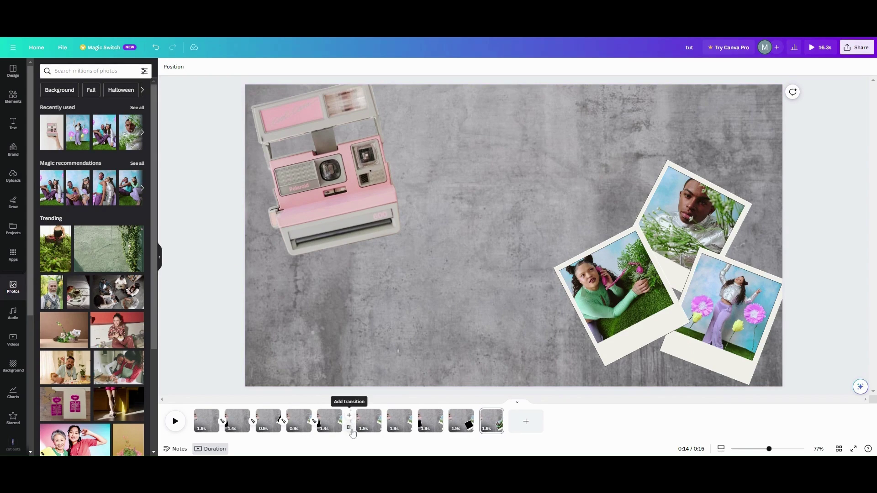
Apply Match & Move transitions between all ten pages and set every page to 1.6s
left_click(315, 418)
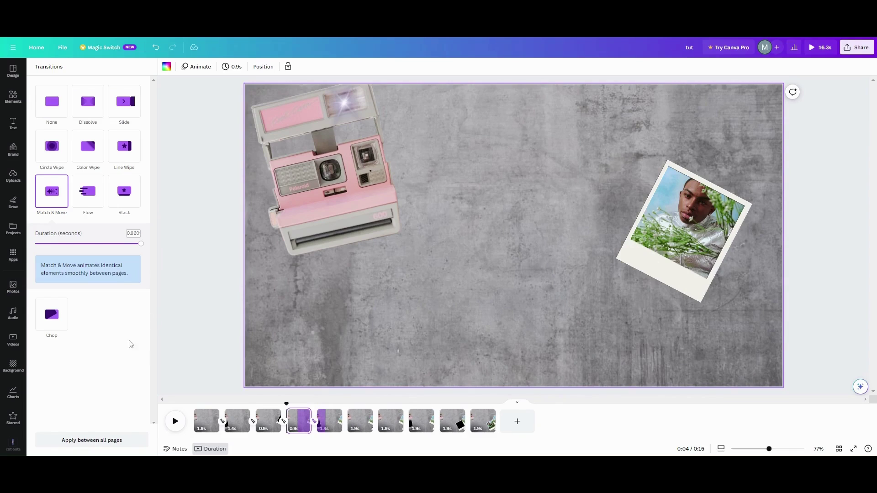
left_click(92, 441)
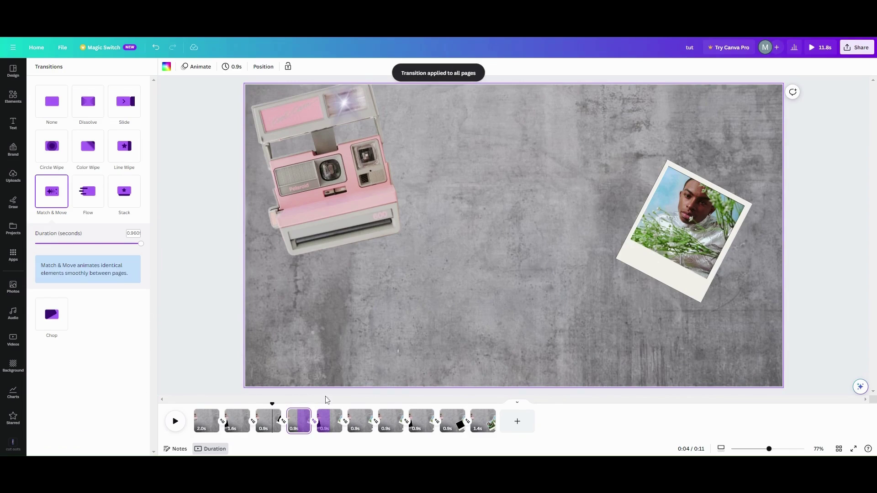
left_click(240, 428)
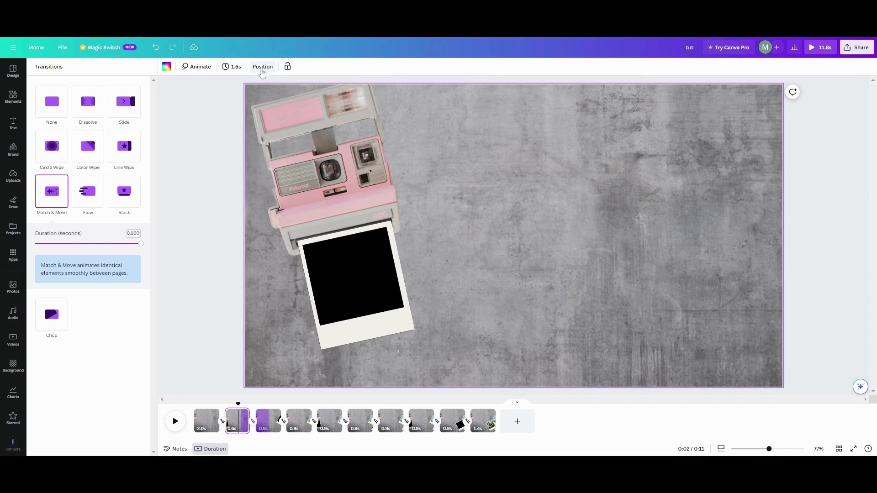
left_click(232, 66)
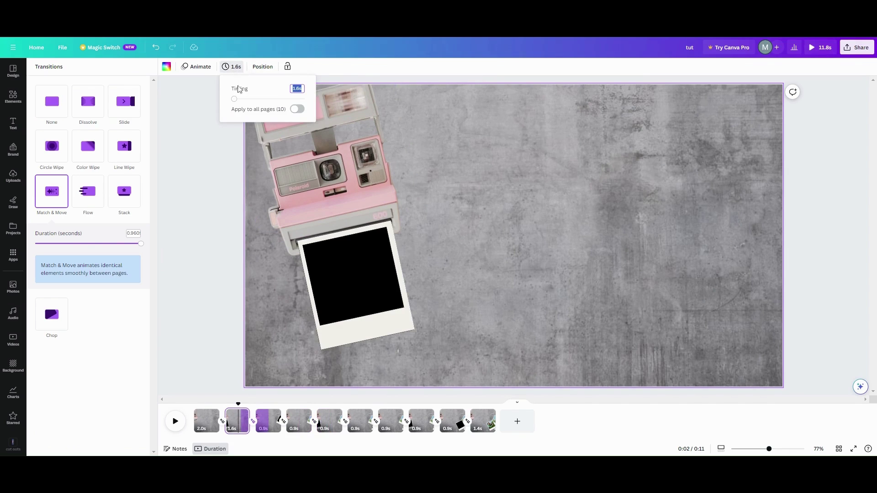
left_click(297, 110)
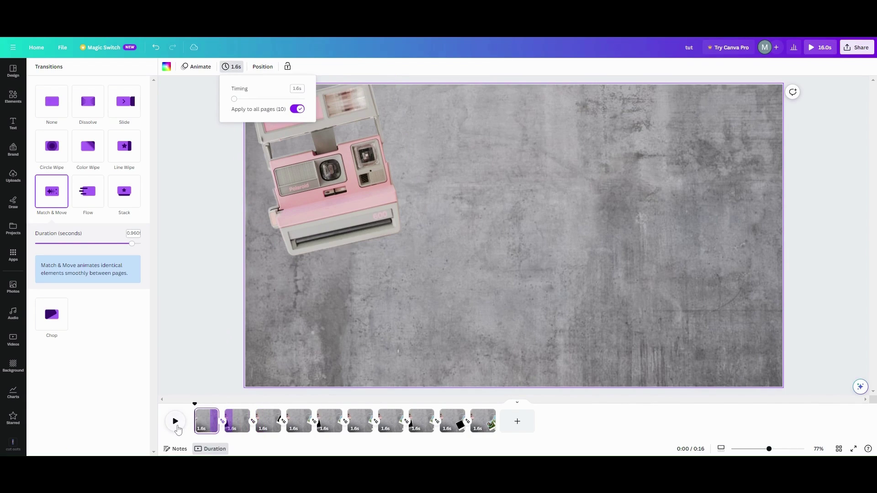
Play the 16.0s Polaroid animation preview from the first page
left_click(175, 422)
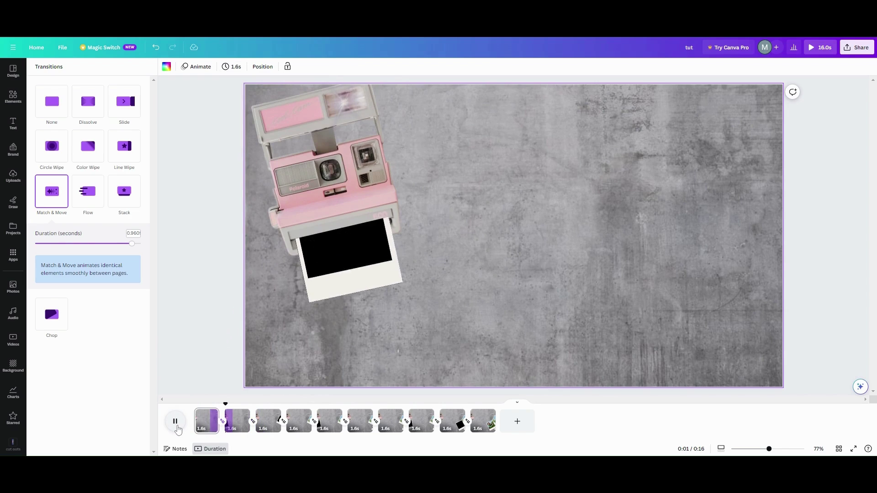